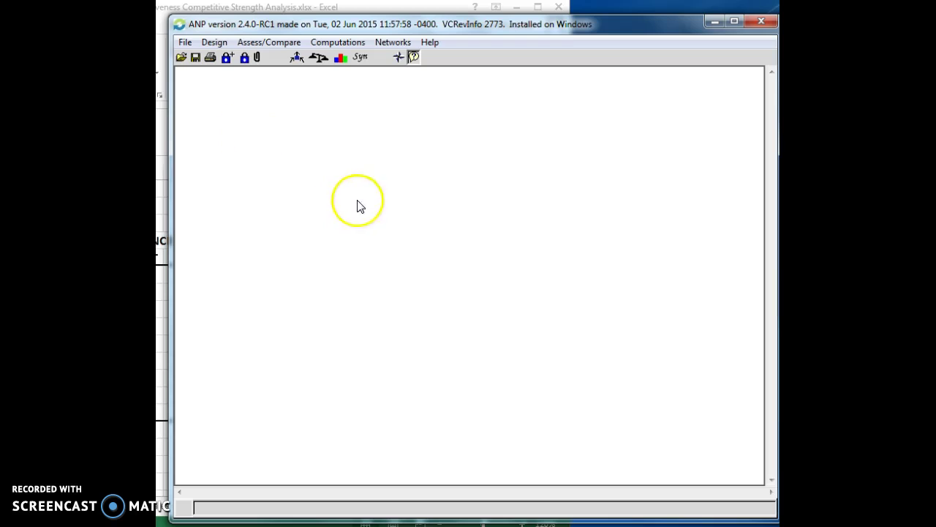
Browse the File menu and close it without choosing anything.
left_click(501, 268)
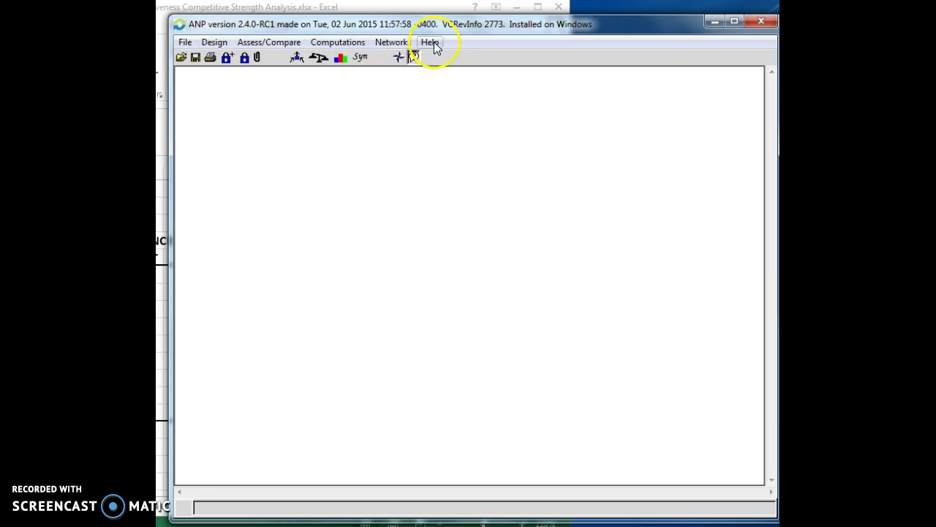
left_click(187, 42)
left_click(408, 150)
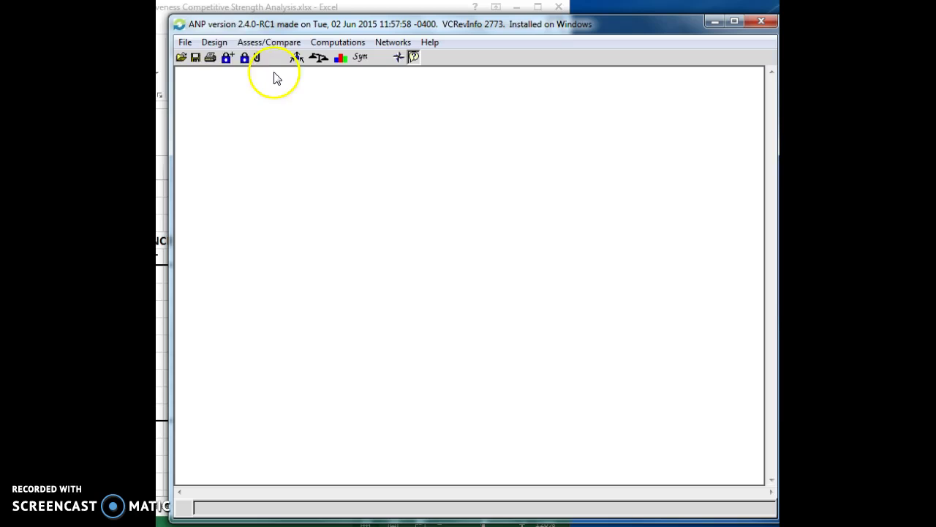
Start a new cluster named 'Goal' with description 'Decide what business to be in'.
left_click(224, 42)
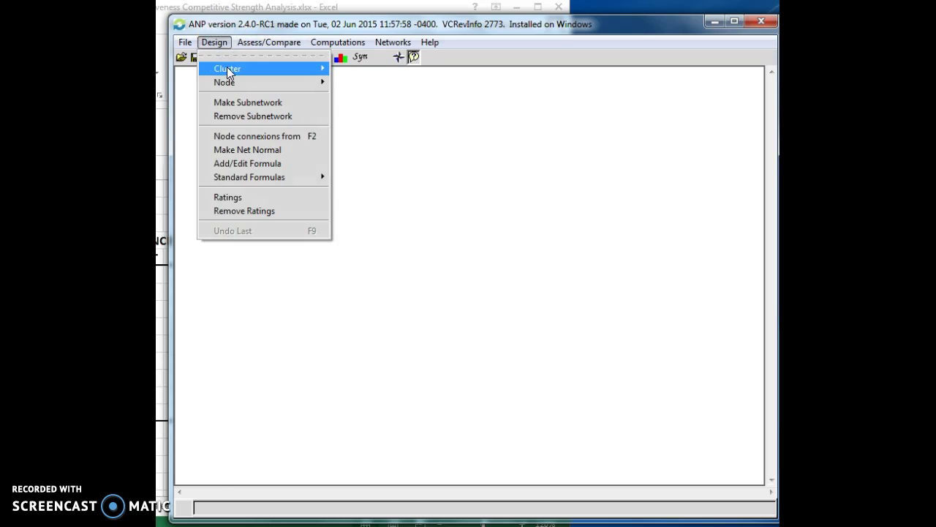
mouse_move(227, 67)
left_click(370, 79)
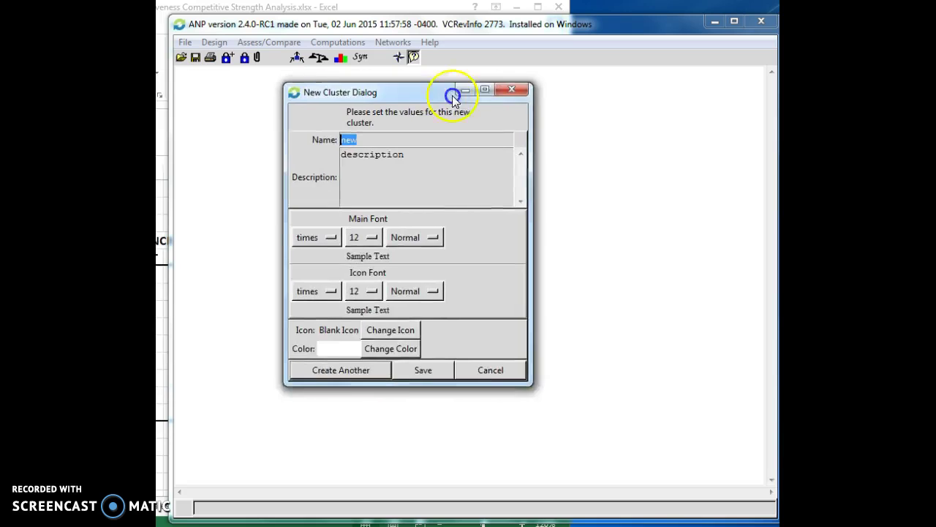
left_click_drag(452, 93, 426, 127)
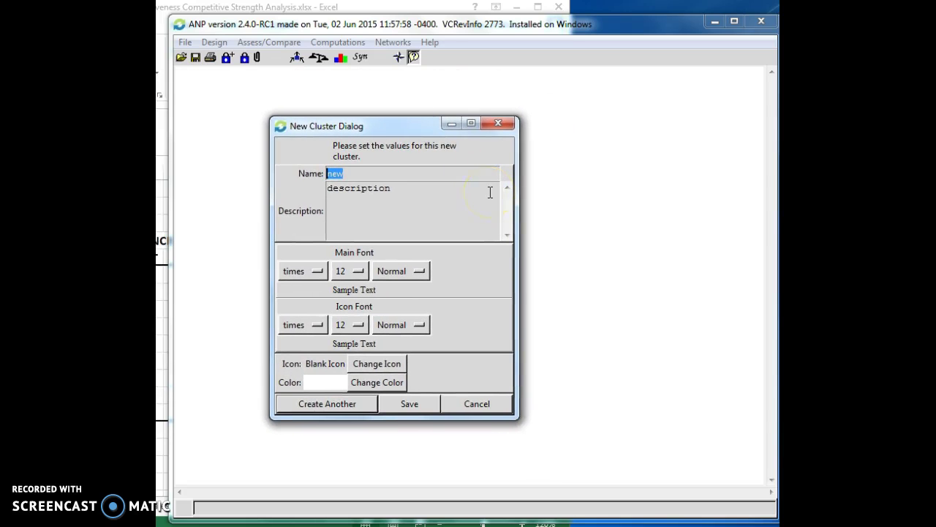
type("Goal")
left_click(427, 193)
left_click(378, 193)
left_click(313, 196)
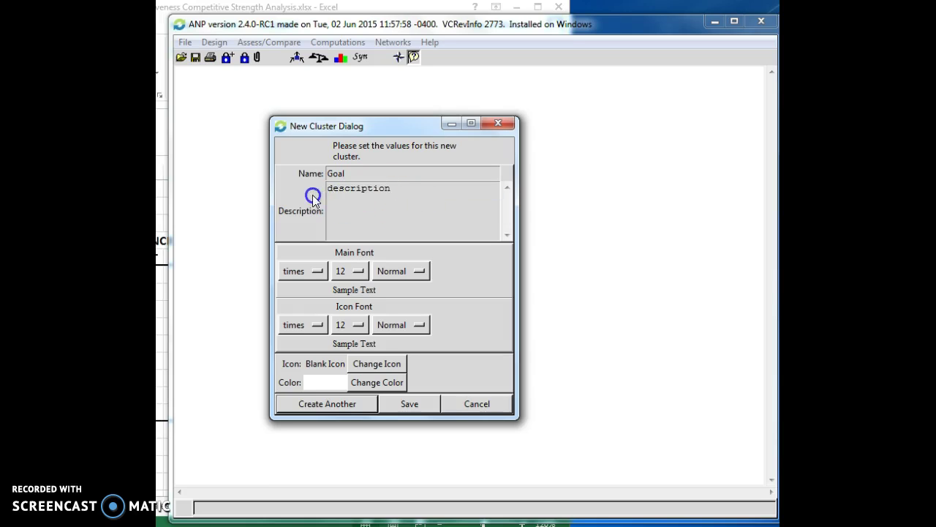
left_click(409, 192)
left_click(306, 194)
double_click(327, 191)
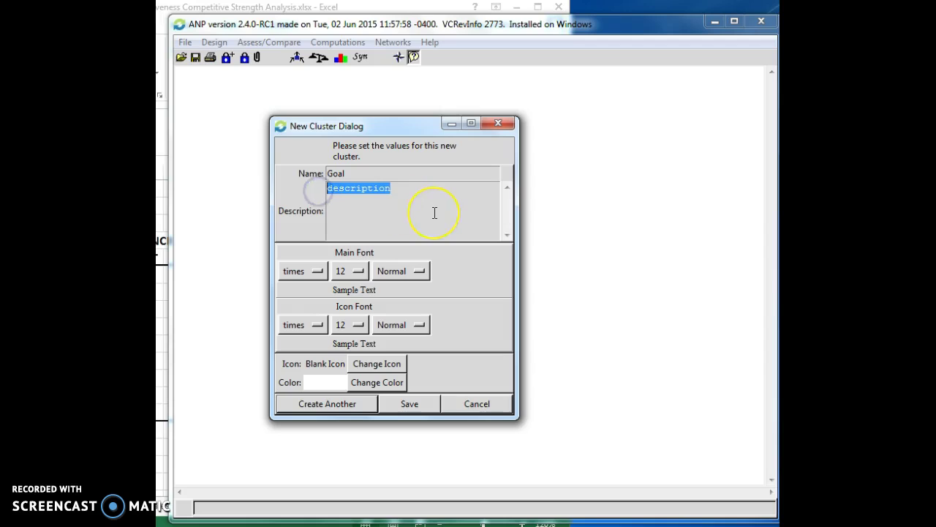
type("Decide ")
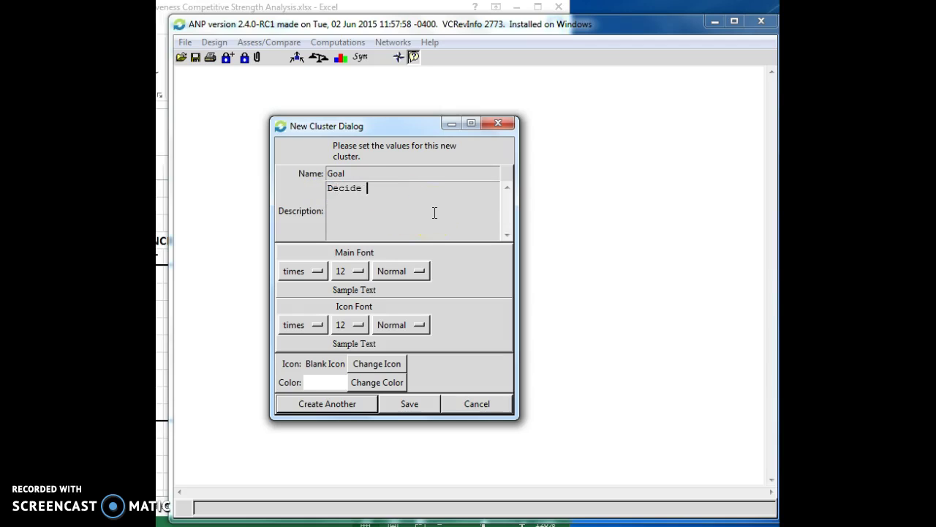
type("what business to be in")
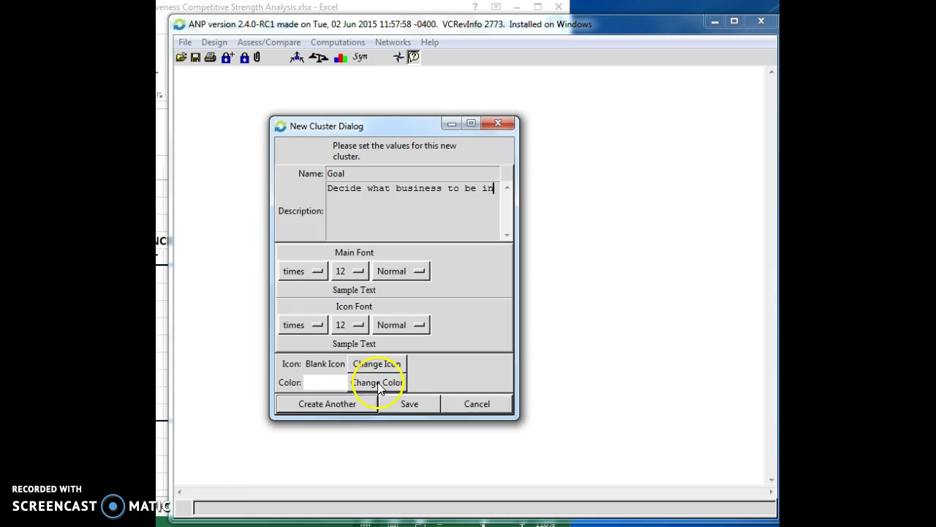
Give the Goal cluster a light cyan colour and save it.
left_click(178, 487)
left_click(377, 385)
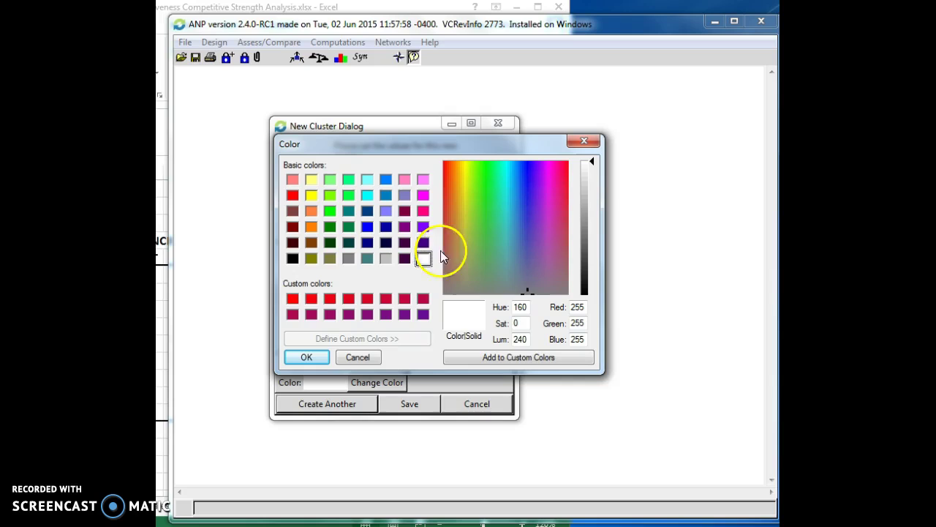
left_click(367, 179)
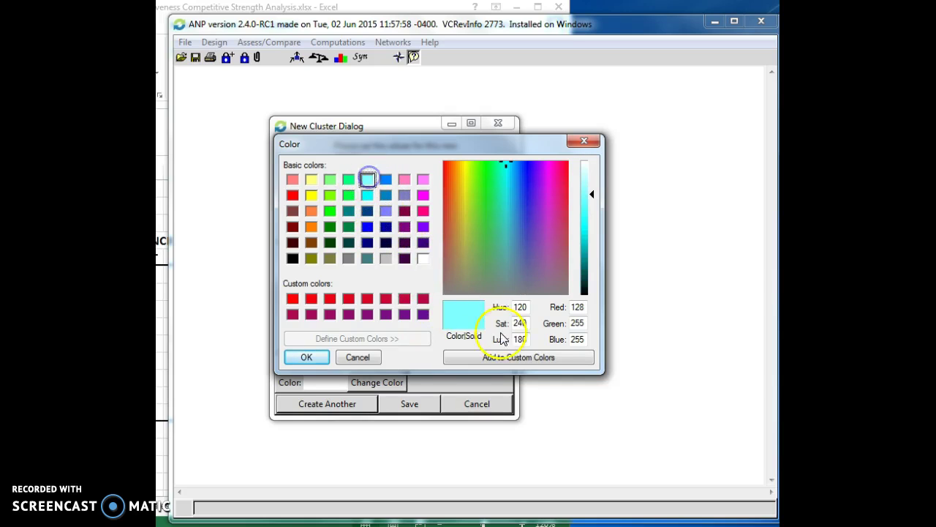
left_click(323, 359)
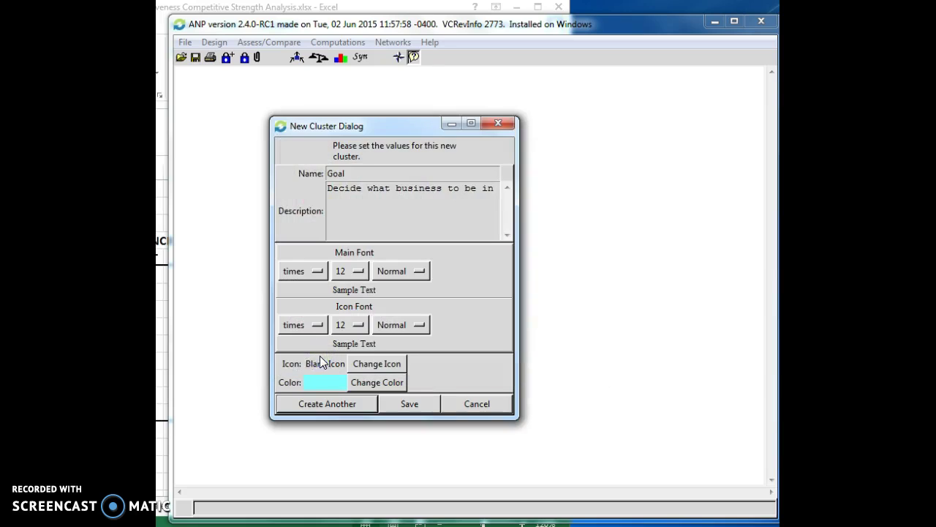
left_click(410, 408)
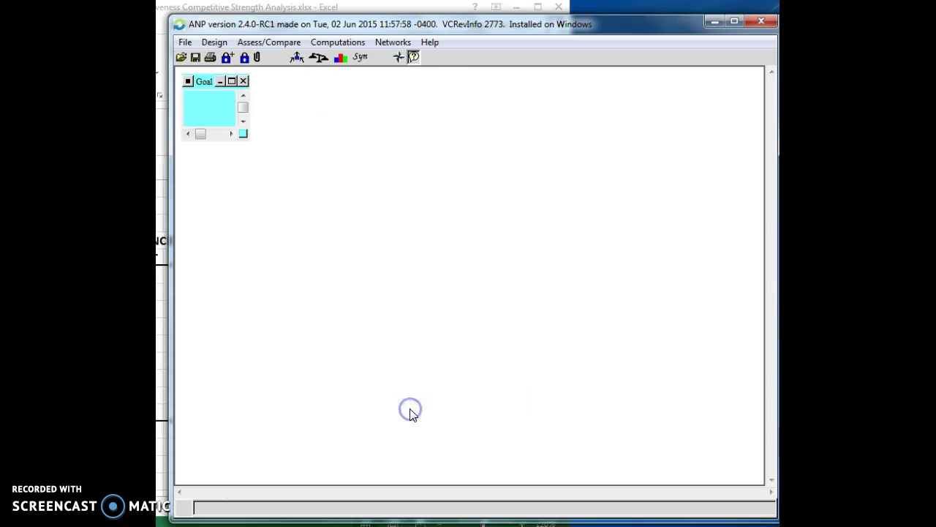
Enlarge the Goal cluster box and move it to the top centre of the canvas.
left_click(245, 133)
left_click_drag(246, 134, 381, 145)
left_click_drag(276, 86, 480, 132)
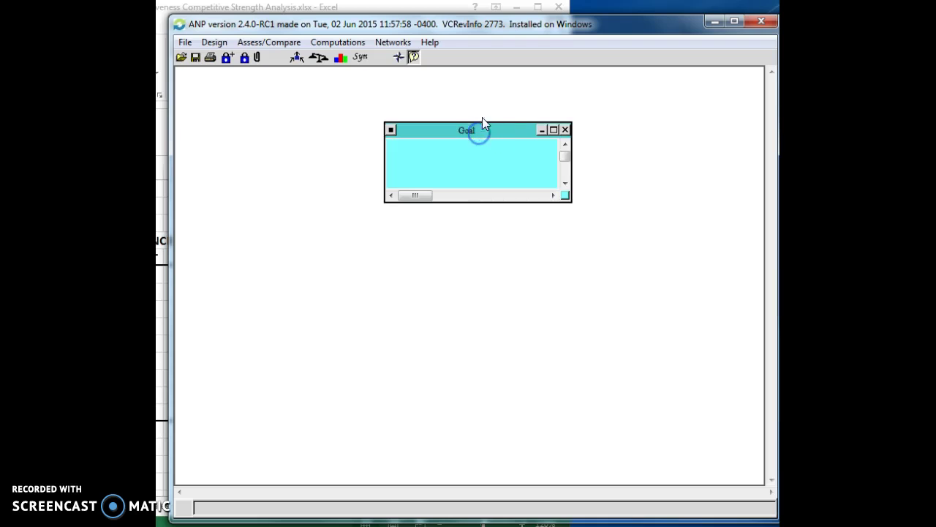
Create a 'Goal' node inside the Goal cluster, centre it, and fit the cluster around it.
right_click(450, 165)
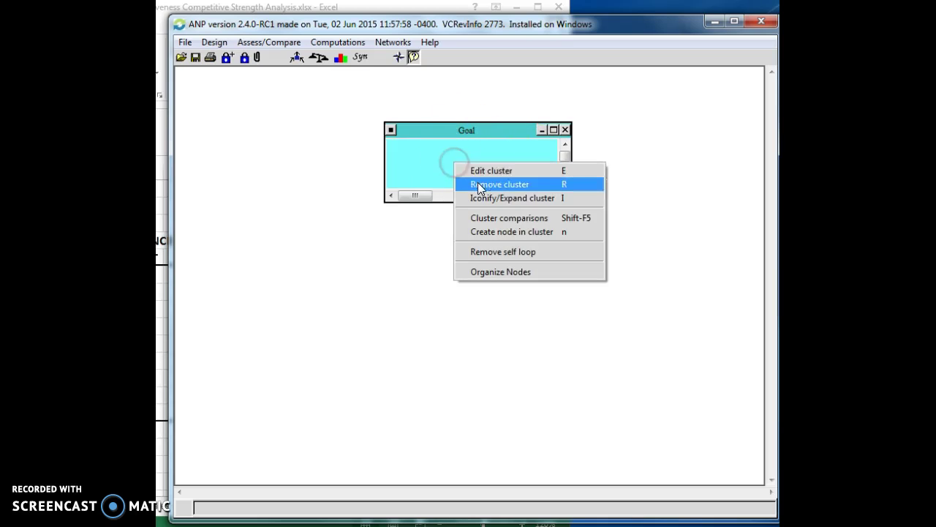
left_click(426, 157)
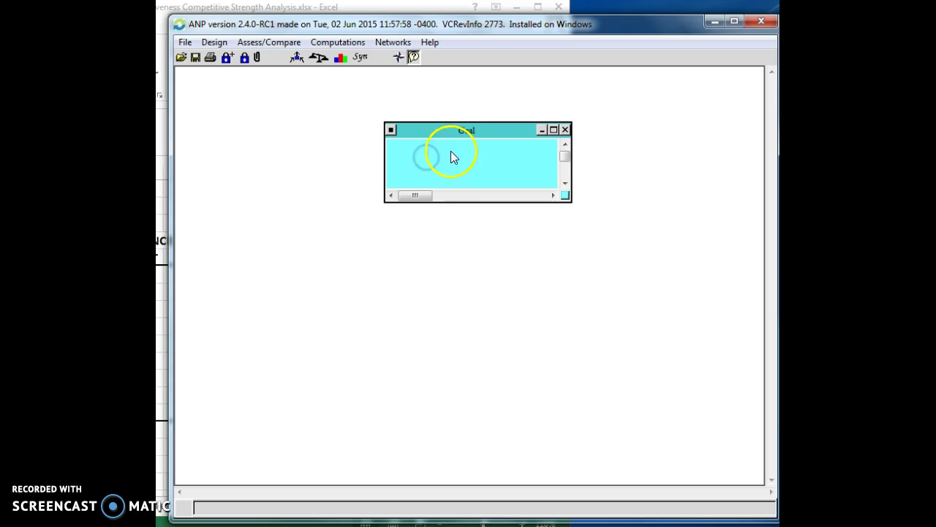
right_click(455, 162)
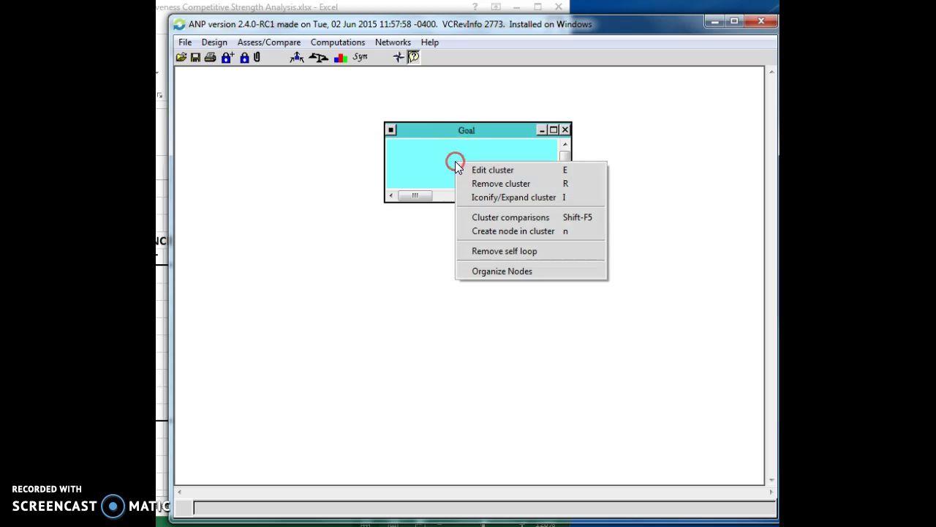
left_click(517, 230)
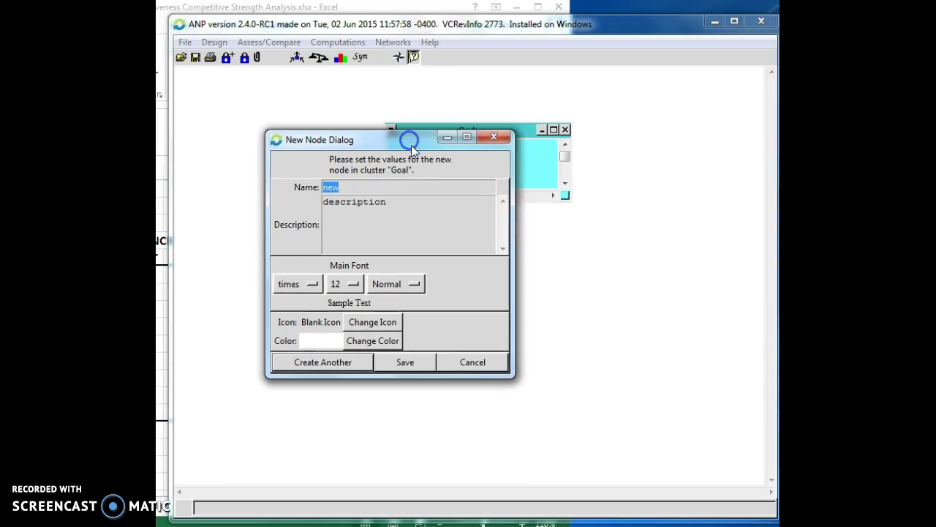
type("Goal")
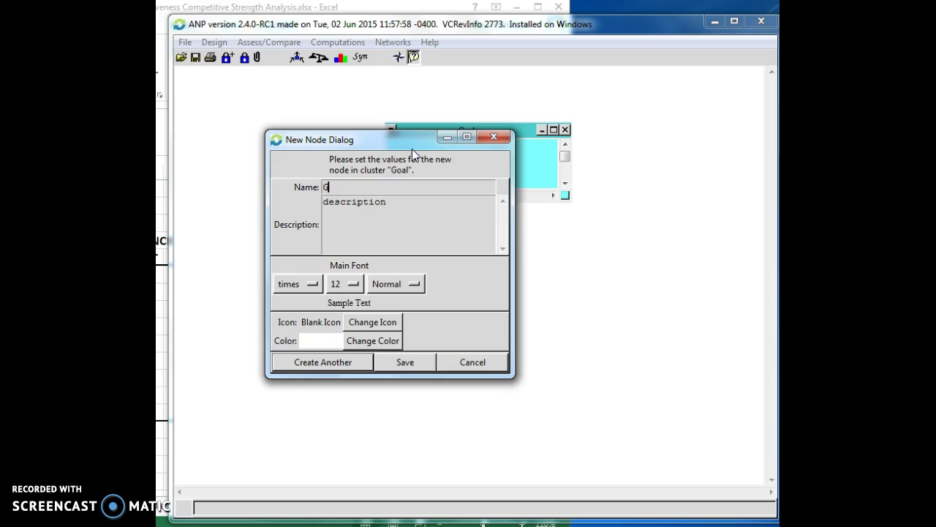
left_click(404, 364)
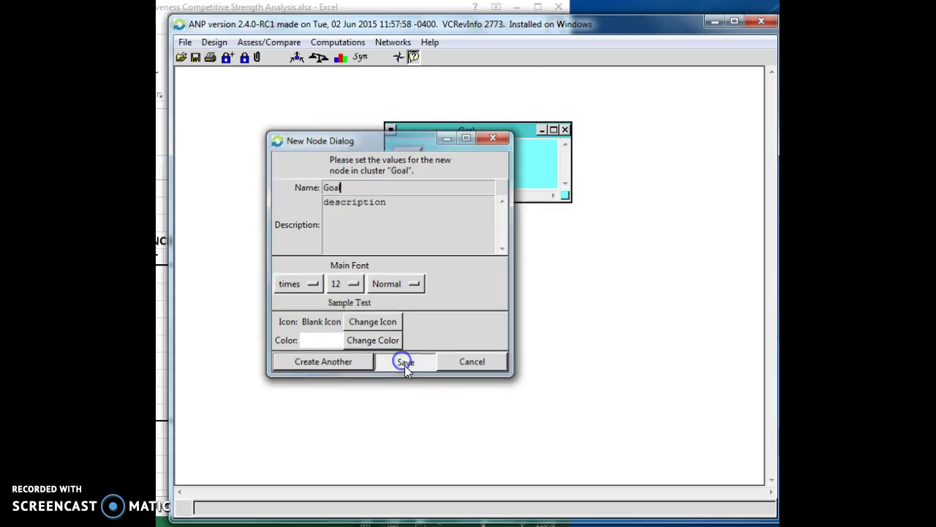
left_click_drag(407, 159, 469, 158)
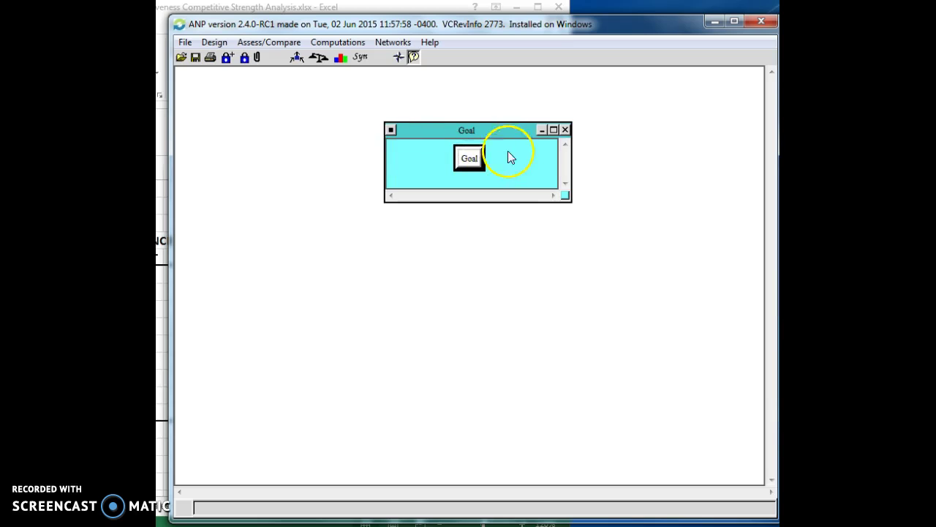
left_click_drag(567, 199, 546, 185)
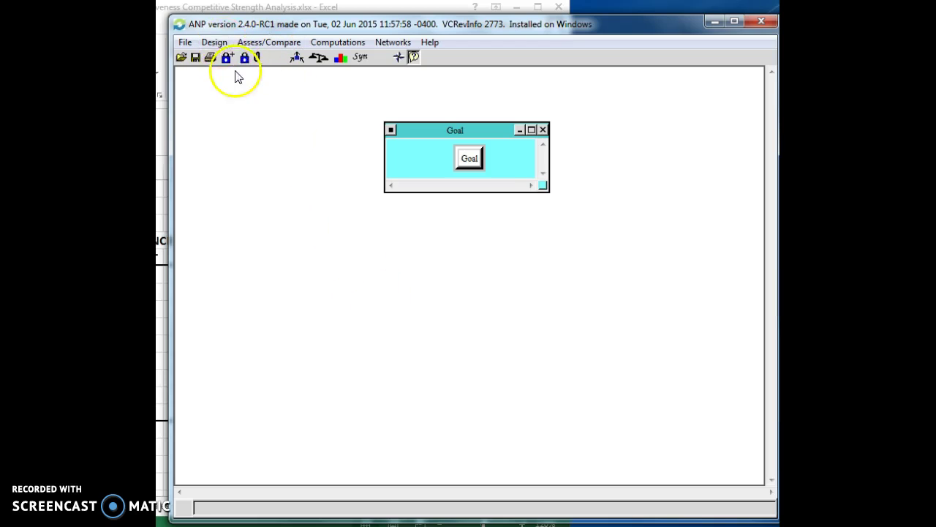
Start another new cluster and name it 'Attractiveness'.
left_click(219, 44)
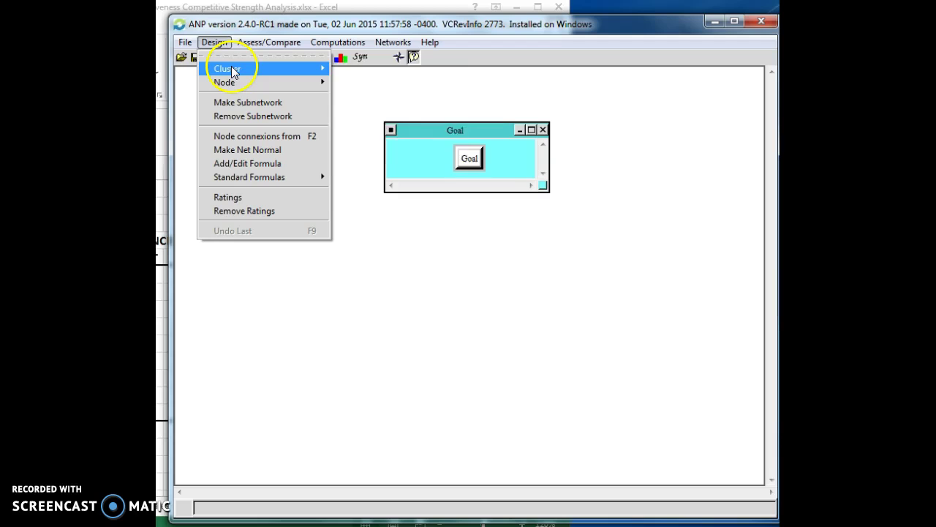
mouse_move(234, 69)
left_click(272, 70)
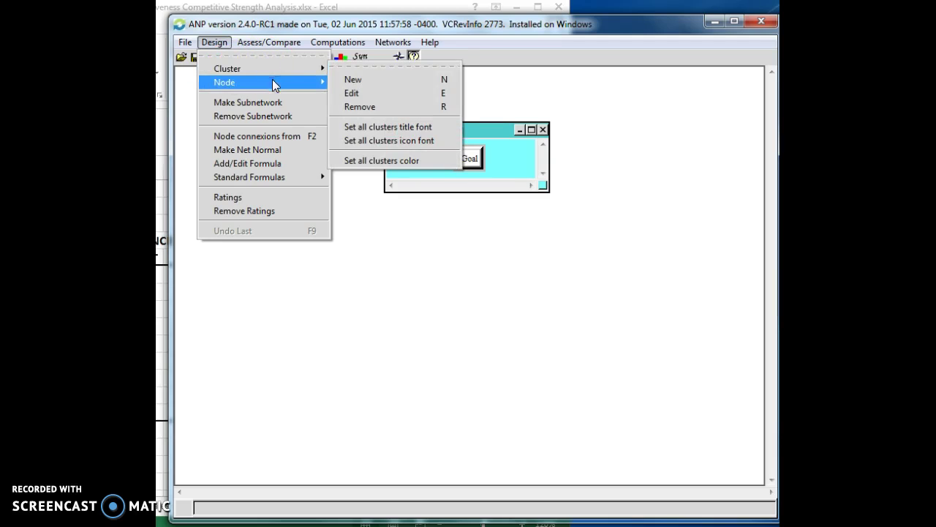
left_click(261, 72)
left_click(352, 82)
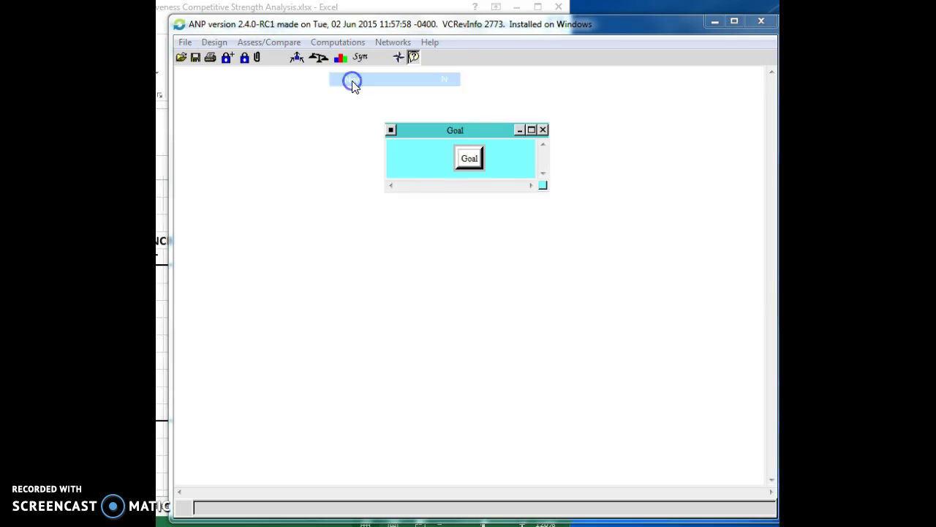
left_click_drag(311, 142, 384, 166)
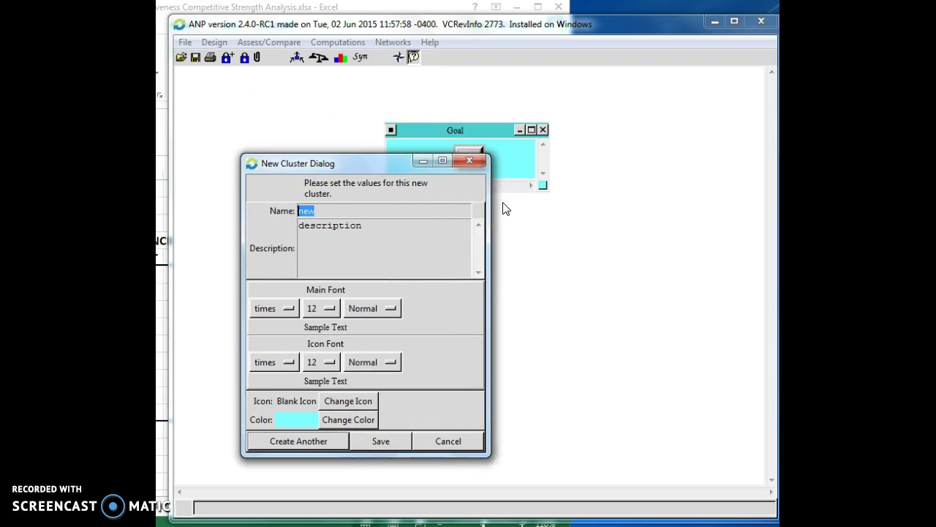
type("Indu")
key("BackSpace")
key("BackSpace")
key("BackSpace")
key("BackSpace")
type("Attractiveness")
Describe it as 'The factors that make an industry attractice' and save, starting another cluster.
left_click(423, 240)
key("BackSpace")
key("BackSpace")
key("BackSpace")
key("BackSpace")
key("BackSpace")
key("BackSpace")
key("BackSpace")
key("BackSpace")
key("BackSpace")
key("BackSpace")
key("BackSpace")
type("The ")
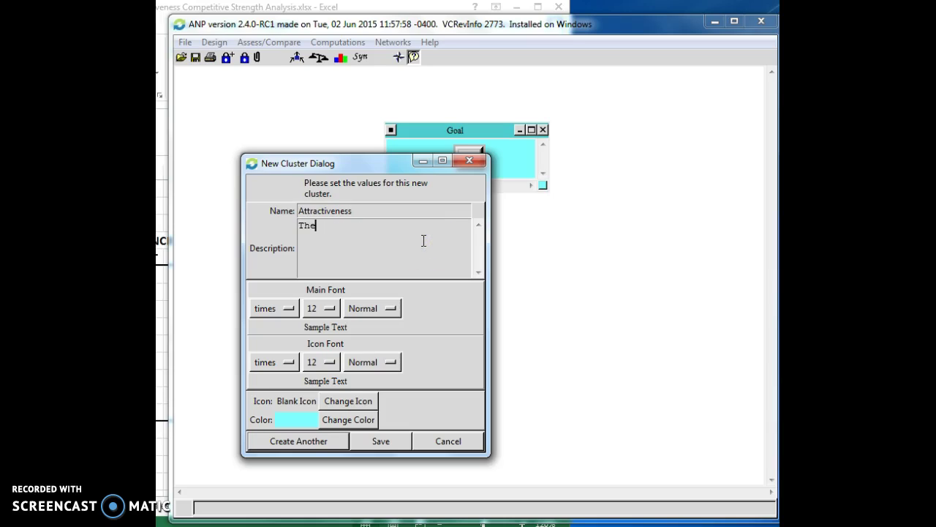
type("factors that make an industr")
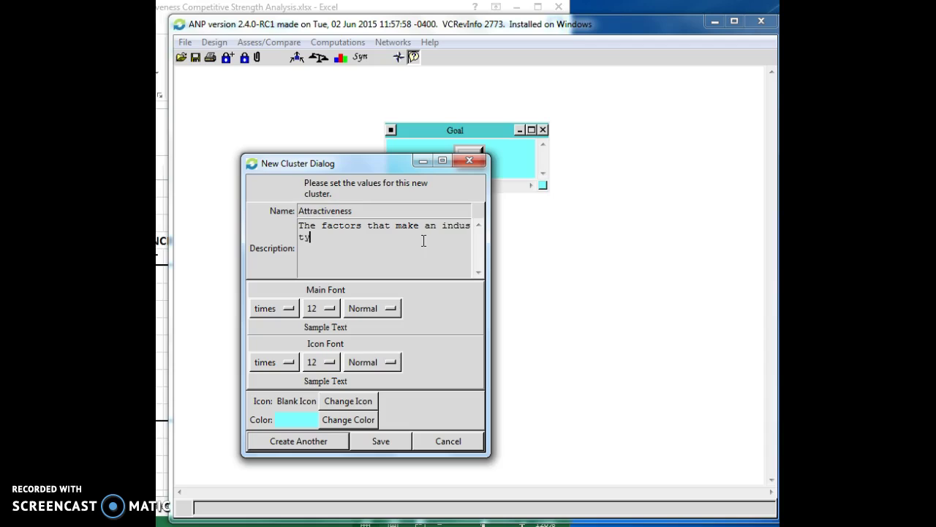
type("y attractice")
left_click(326, 441)
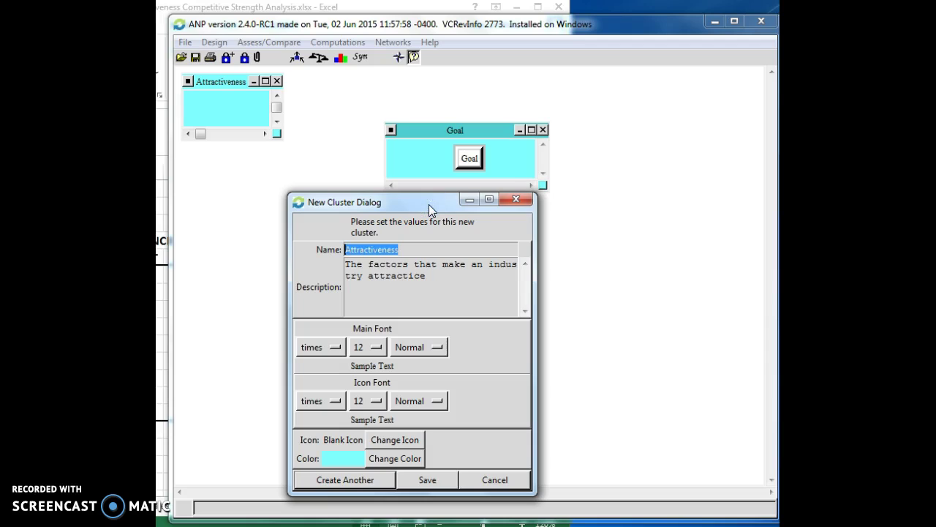
Name the cluster 'Strengths' with description 'The factors for which our firm has a competitive strength'.
type("Competitive")
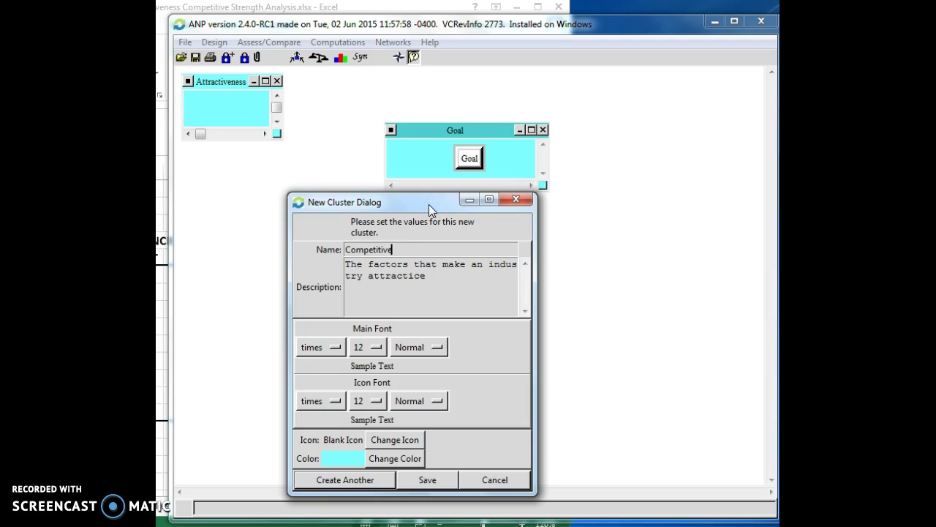
key("BackSpace")
key("BackSpace")
key("BackSpace")
key("BackSpace")
key("BackSpace")
key("BackSpace")
key("BackSpace")
key("BackSpace")
key("BackSpace")
key("BackSpace")
key("BackSpace")
type("Strengths")
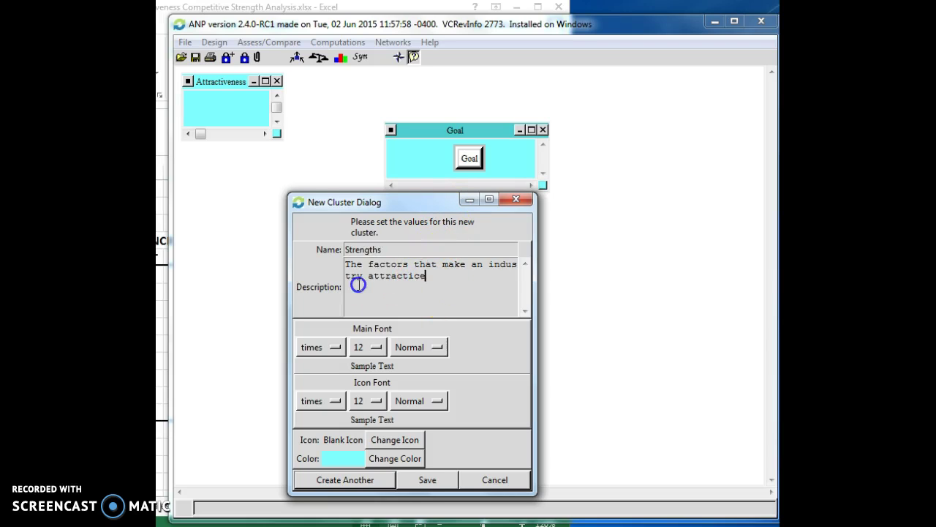
mouse_move(426, 276)
left_mouse_down()
mouse_move(385, 272)
mouse_move(425, 261)
mouse_move(414, 261)
mouse_move(431, 268)
mouse_move(406, 267)
mouse_move(414, 261)
left_mouse_up()
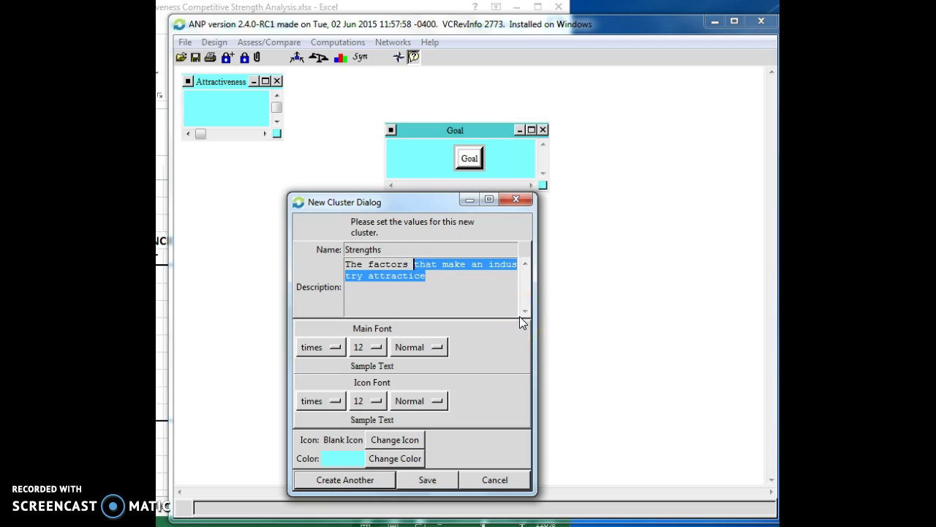
type("for which ")
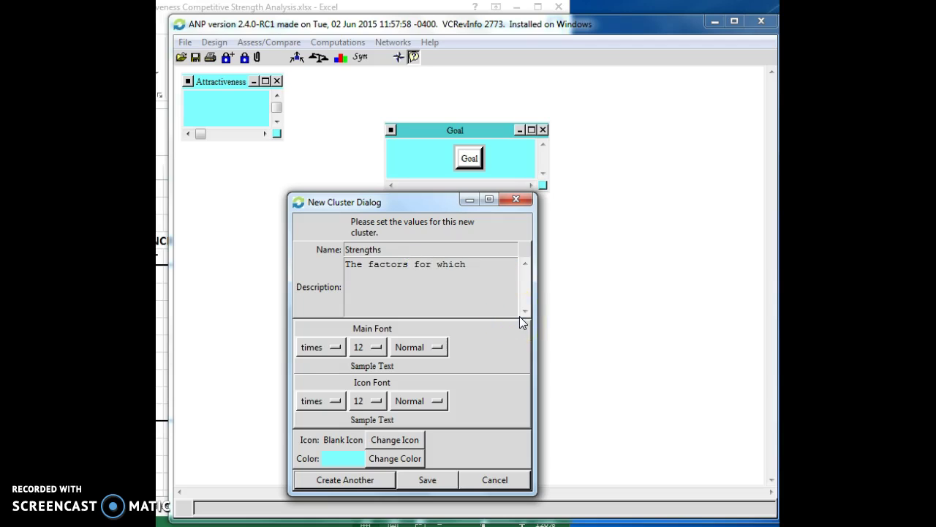
type("our firm has a compe")
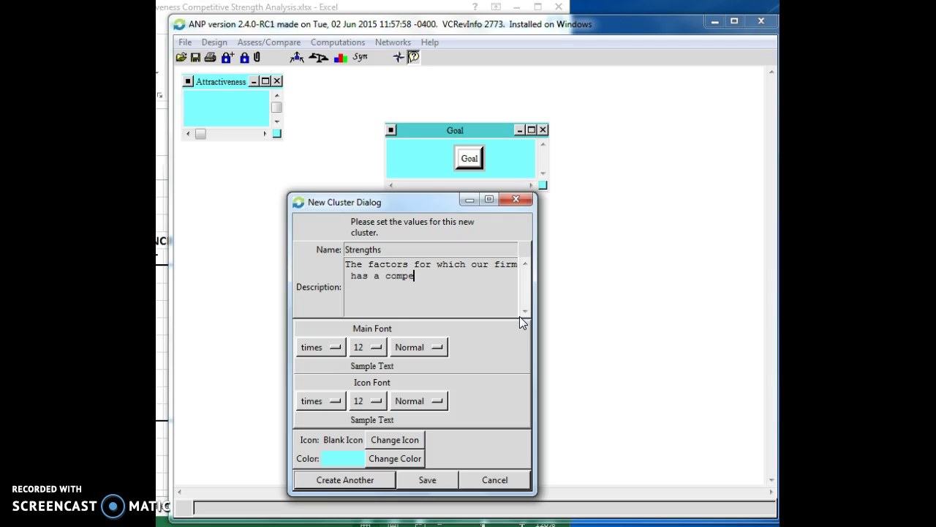
type("titive strength")
Save the Strengths cluster and place it beside Attractiveness below Goal.
left_click(423, 480)
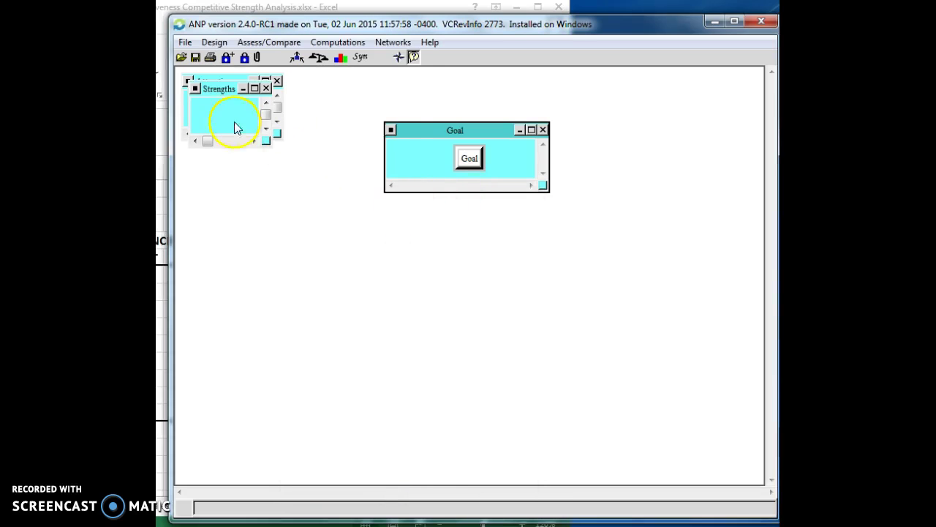
left_click(219, 87)
left_click_drag(219, 85, 527, 223)
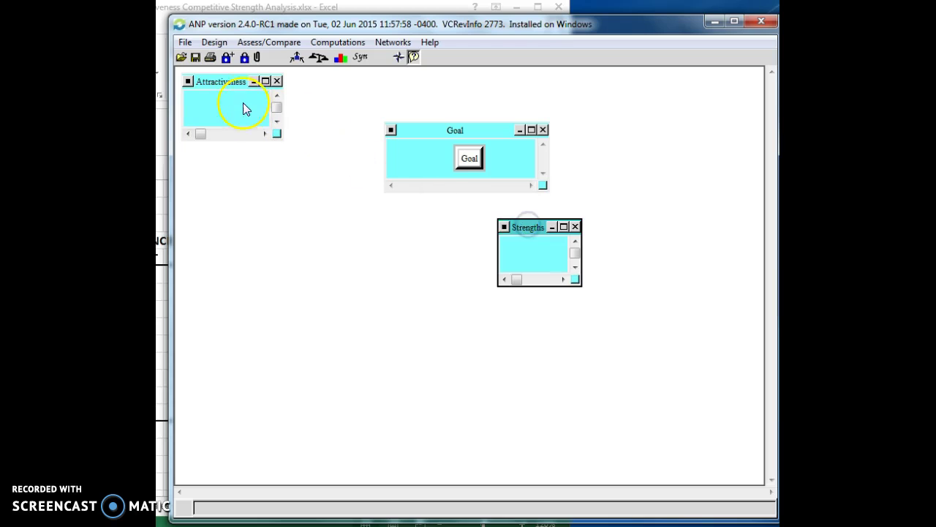
left_click_drag(232, 82, 418, 227)
Widen Strengths and enlarge Attractiveness, nudging it slightly left.
left_click_drag(578, 279, 626, 279)
left_click(467, 279)
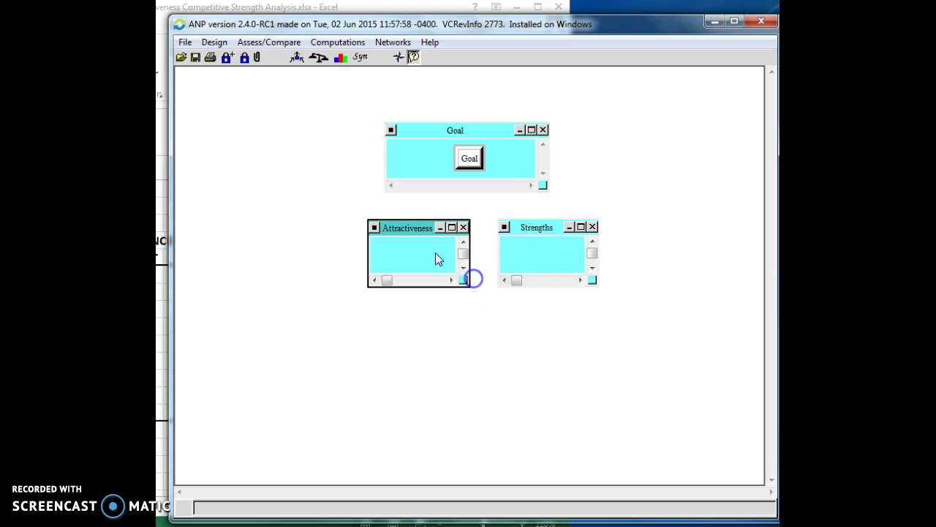
left_click_drag(415, 228, 355, 228)
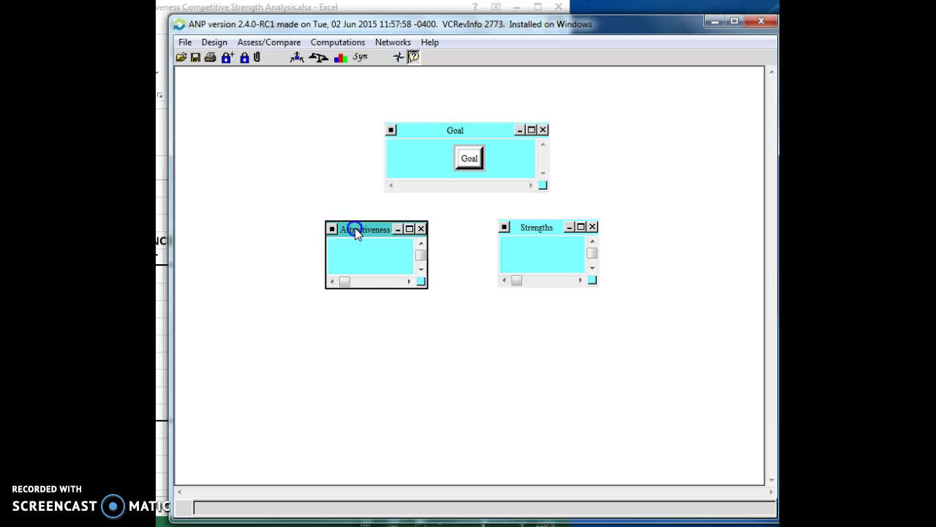
left_click_drag(422, 284, 468, 278)
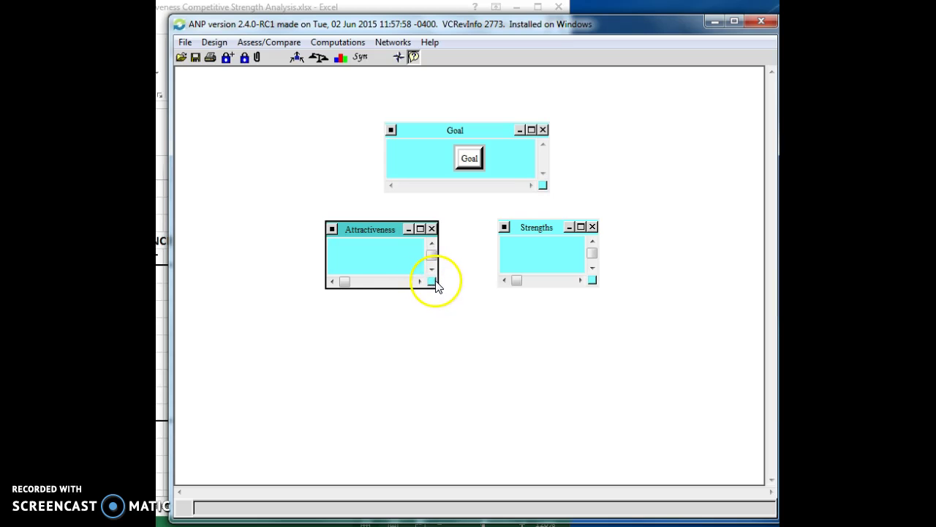
left_click_drag(433, 285, 474, 358)
Open a New Node dialog for the Attractiveness cluster and move it into clear view.
right_click(364, 283)
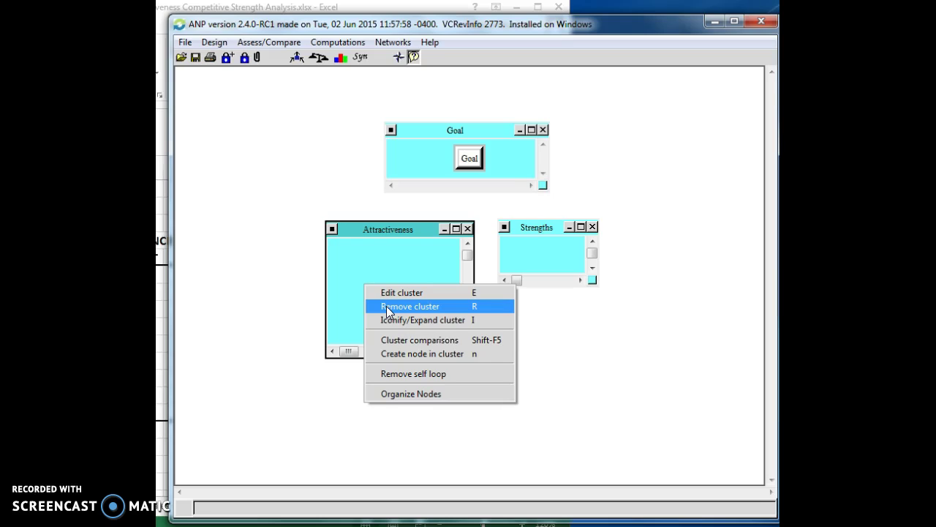
left_click(406, 356)
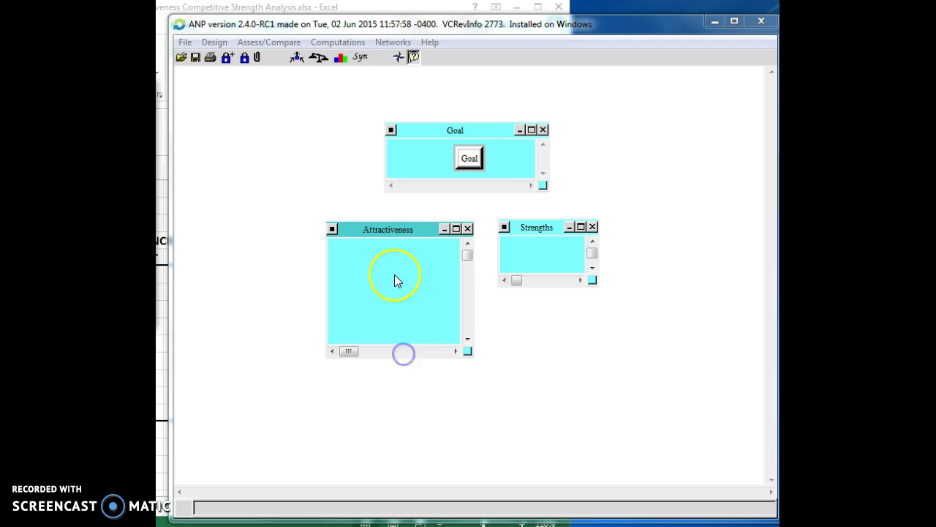
left_click_drag(261, 105, 392, 109)
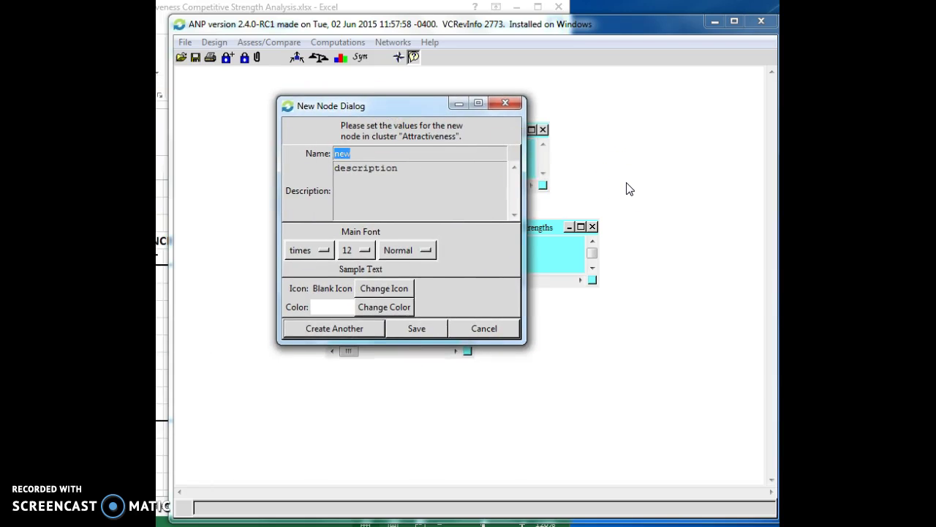
Add a light grey 'Size' node described as 'Market size and projected growth rate'.
type("Market")
key("BackSpace")
key("BackSpace")
key("BackSpace")
key("BackSpace")
key("BackSpace")
key("BackSpace")
type("Size")
key("Tab")
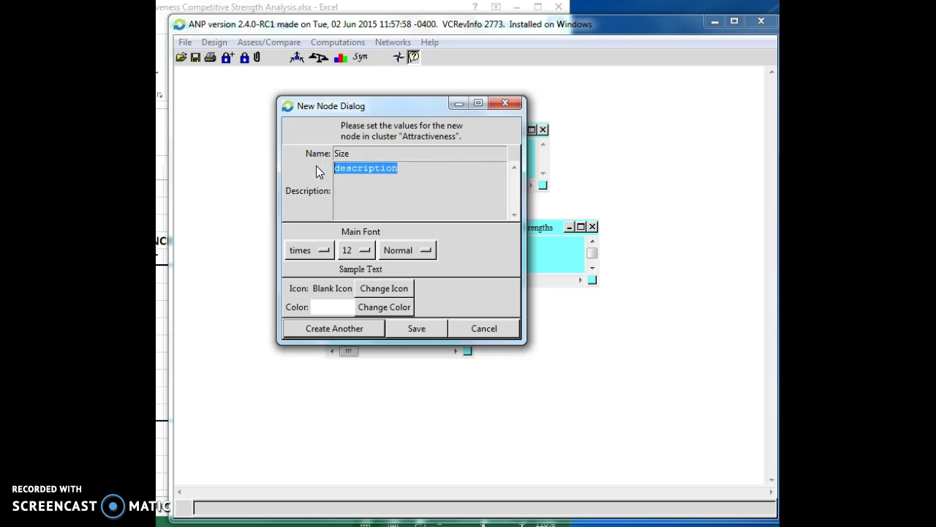
type("Market")
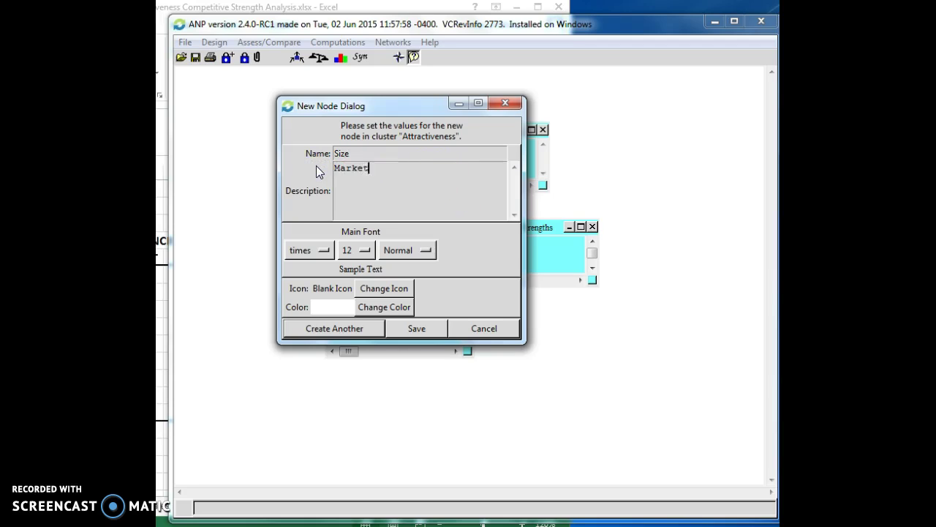
type(" size and projected g")
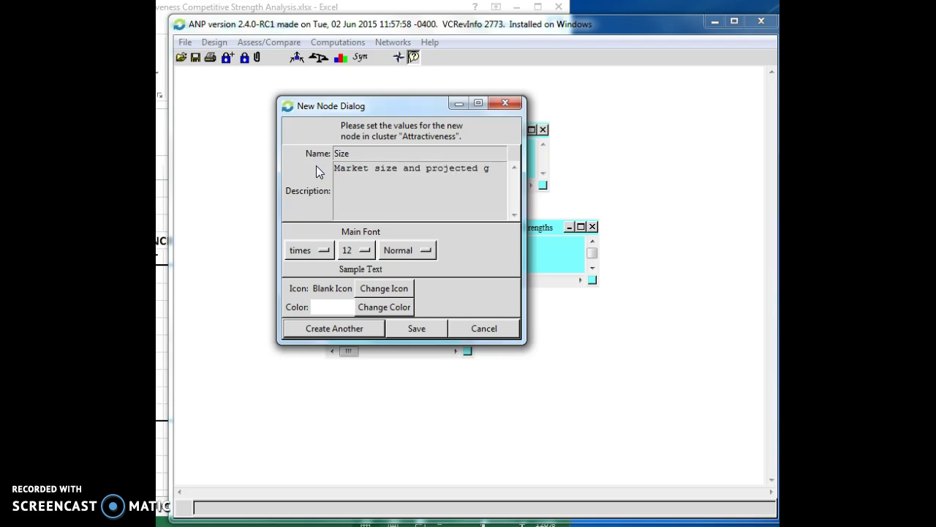
type("rowth rate")
left_click(378, 311)
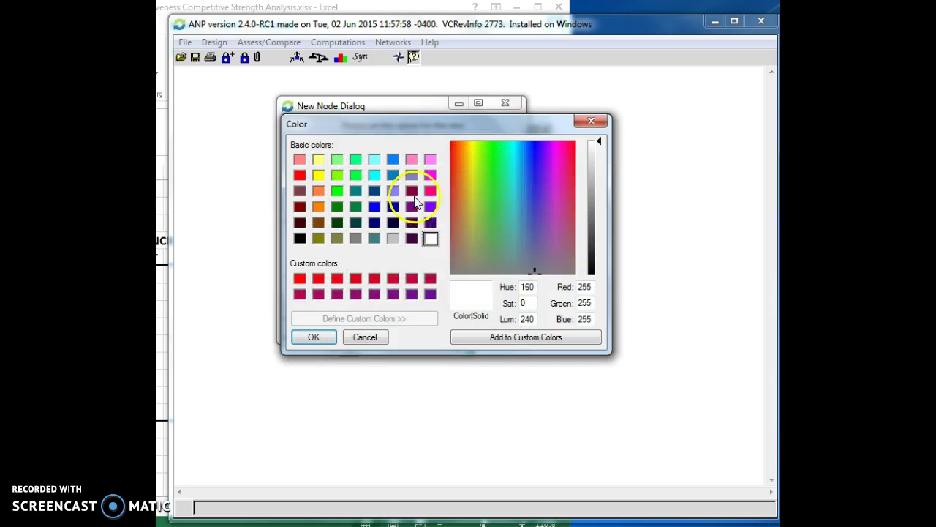
left_click(393, 237)
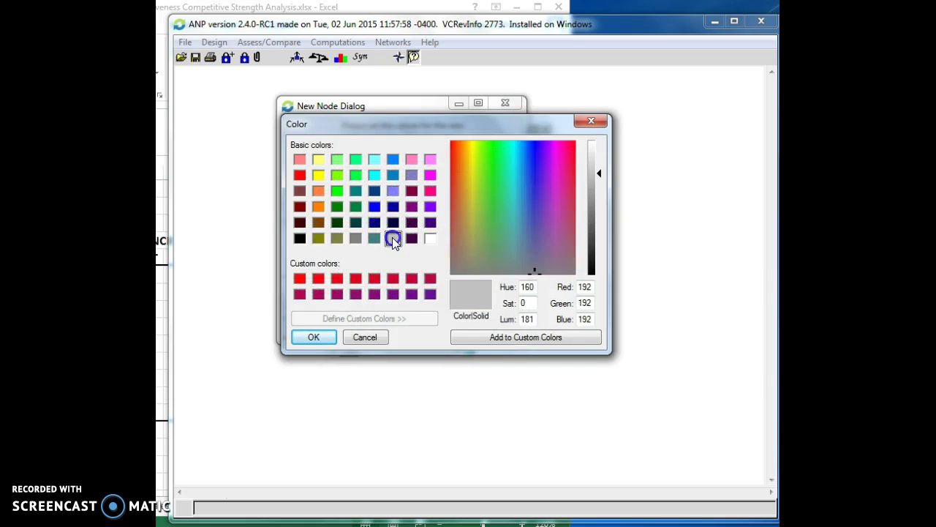
left_click(326, 340)
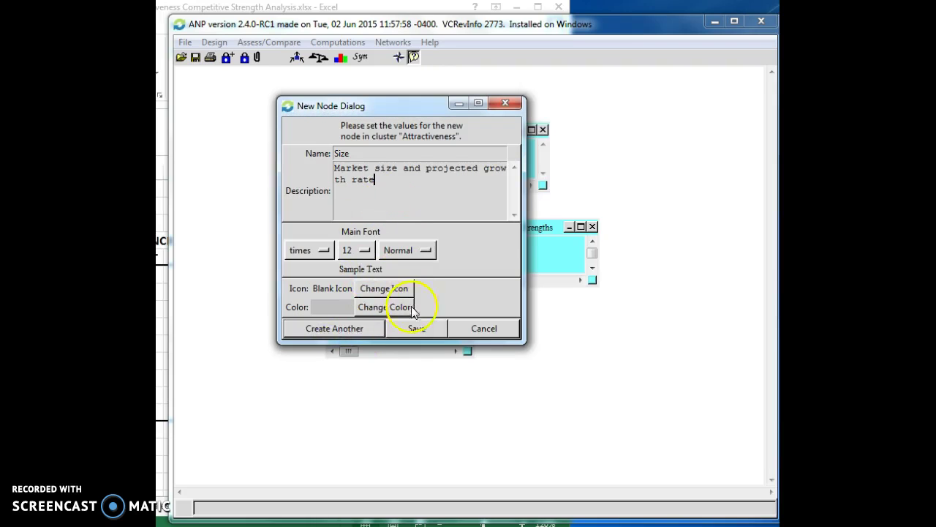
left_click(347, 335)
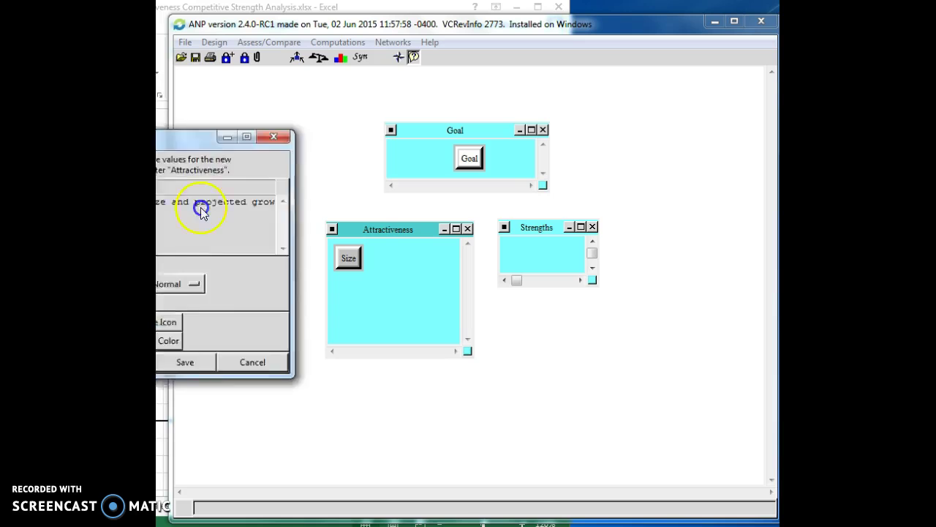
Add a 'Competition' node described as 'Low competition is higher and high competition is lower'.
left_click_drag(157, 136, 520, 132)
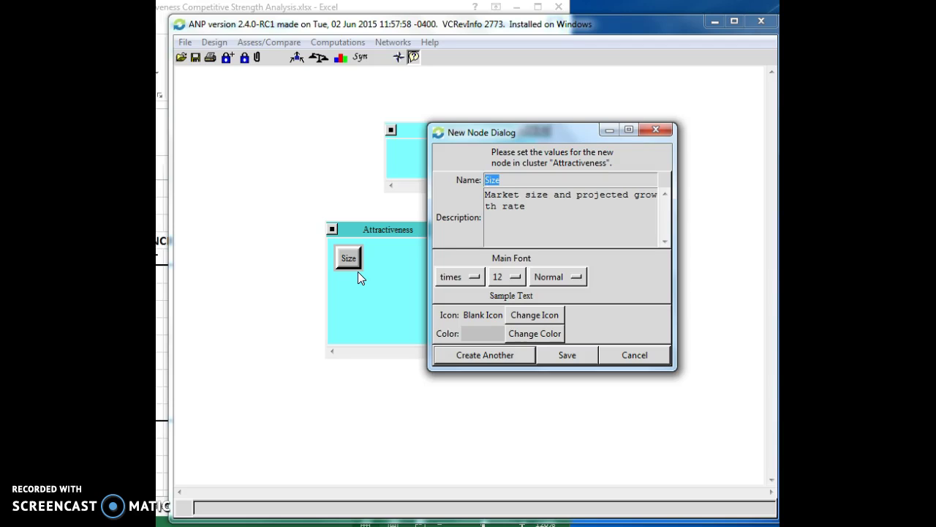
type("Cope")
key("BackSpace")
key("BackSpace")
type("mpetition")
left_click_drag(534, 207, 468, 198)
type("L")
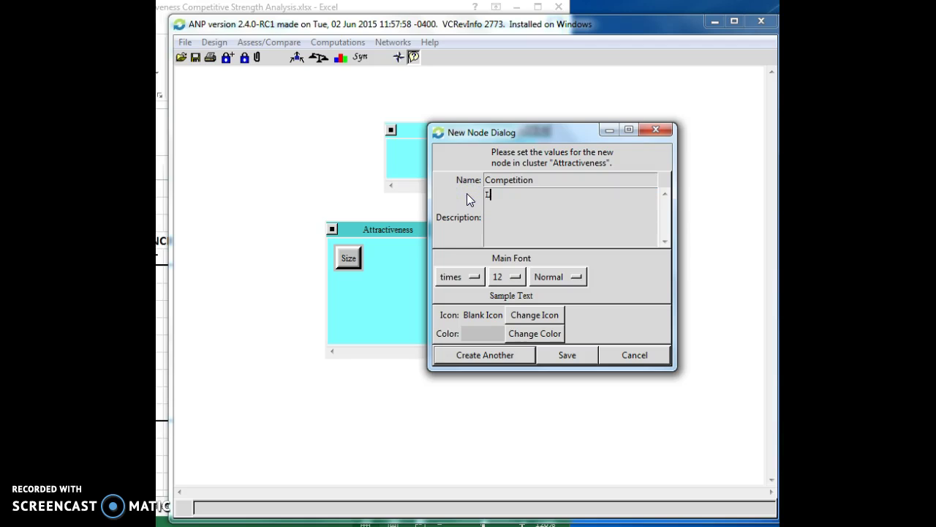
type("ow competition is higher and")
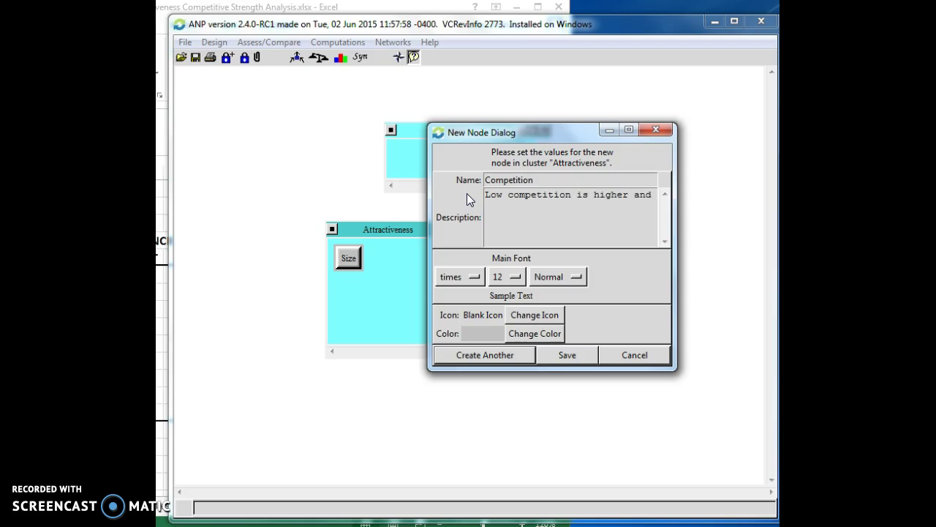
type(" high competition is lower")
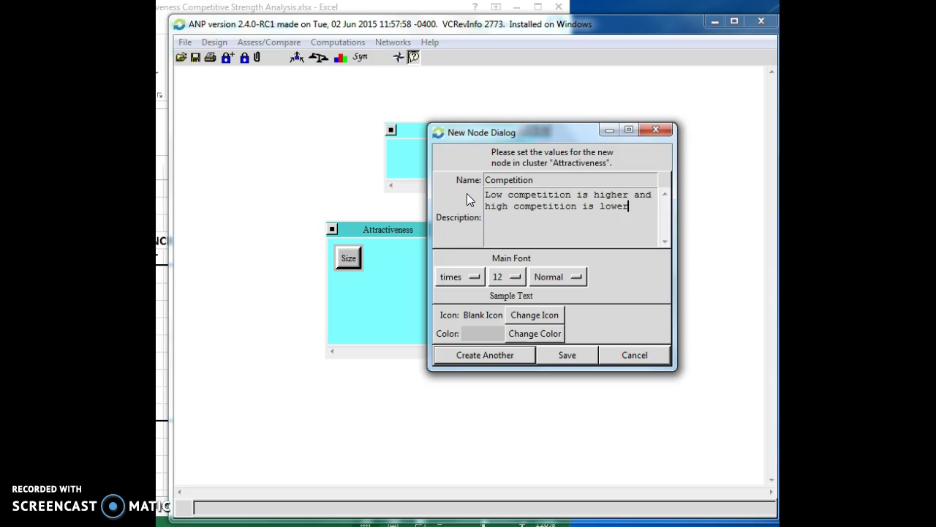
left_click(498, 355)
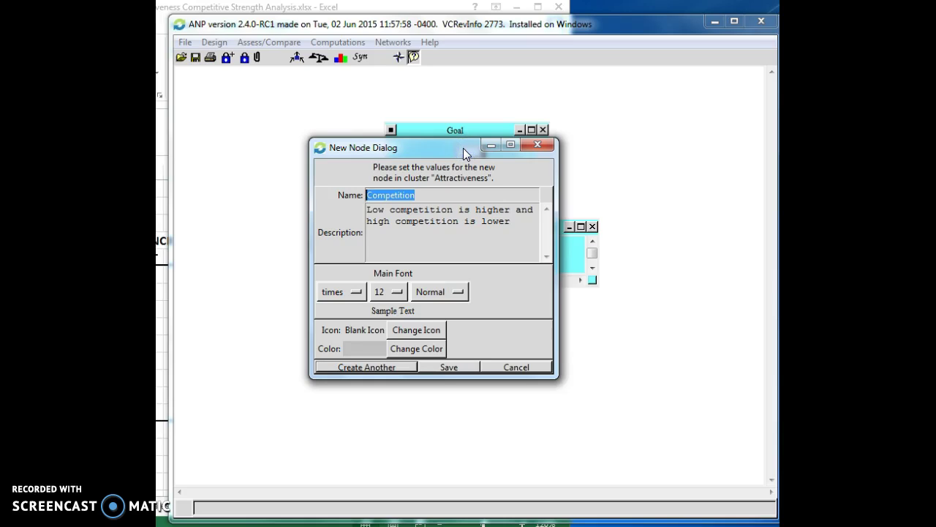
Add an 'Op_Threat' node described as 'Emerging cpportunities and threats (net)'.
type("Eme")
key("BackSpace")
key("BackSpace")
key("BackSpace")
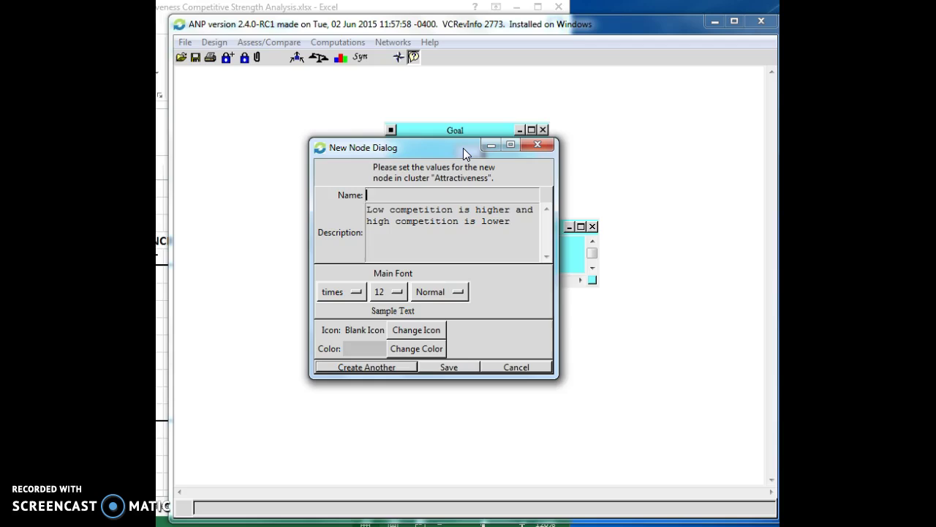
type("Op_Threat")
left_click_drag(505, 221, 315, 213)
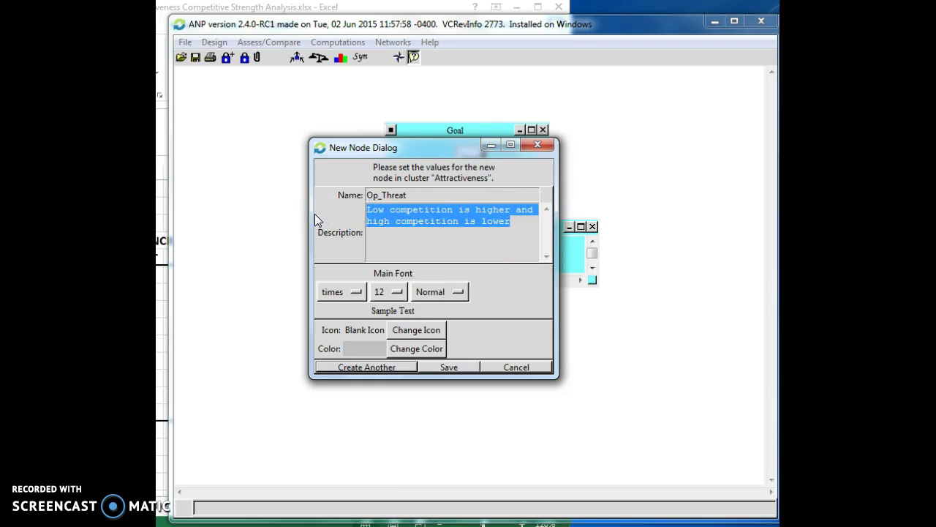
type("Emerging")
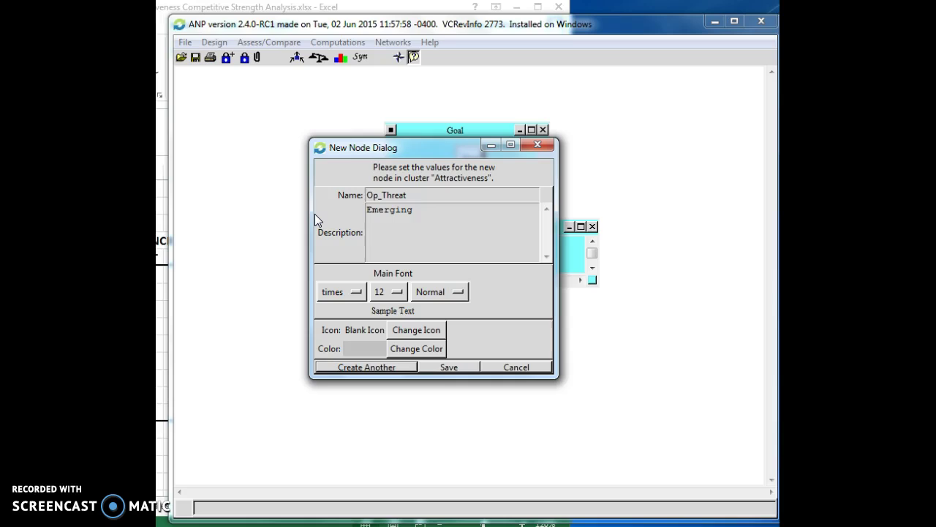
type(" cpportunities and threats")
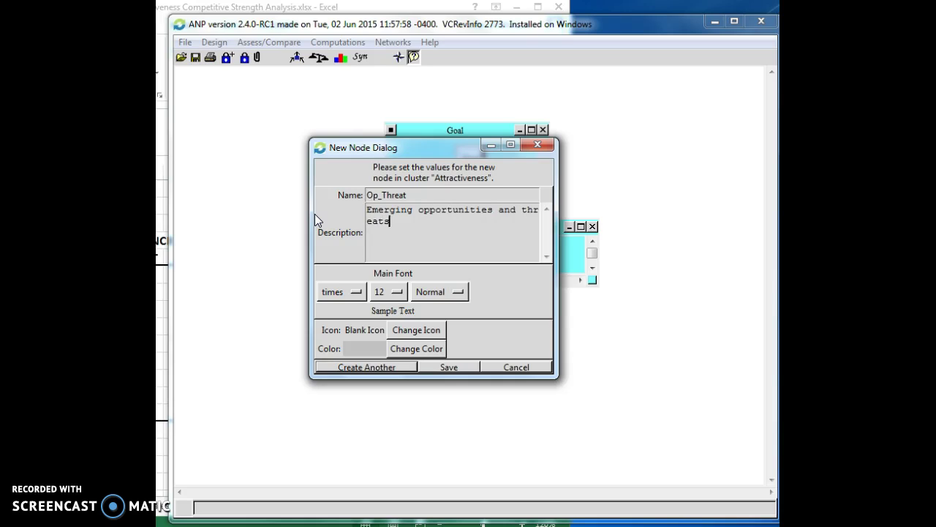
type(" (net)")
left_click(321, 287)
left_click(356, 367)
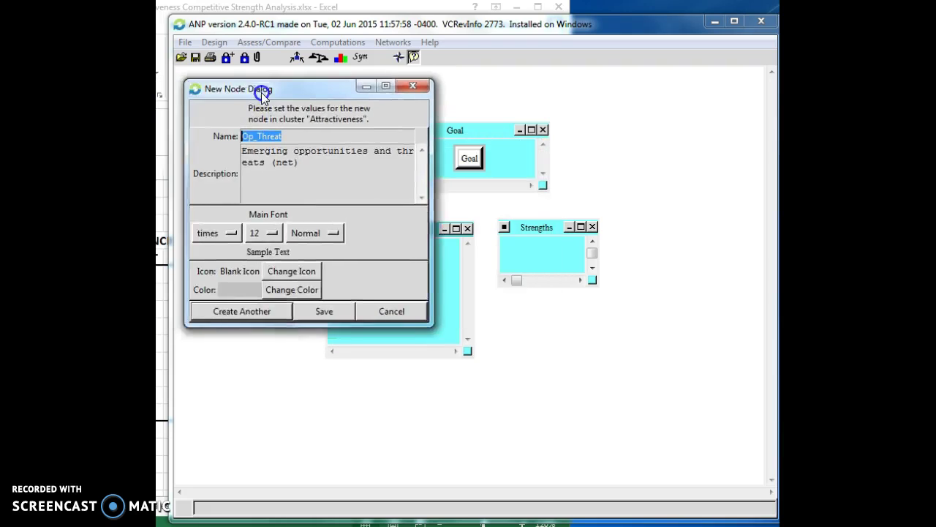
Name the new node 'Resource' and describe it as 'Low resource requirement is better, high resource requirement gets a lower'.
left_click_drag(261, 92, 407, 181)
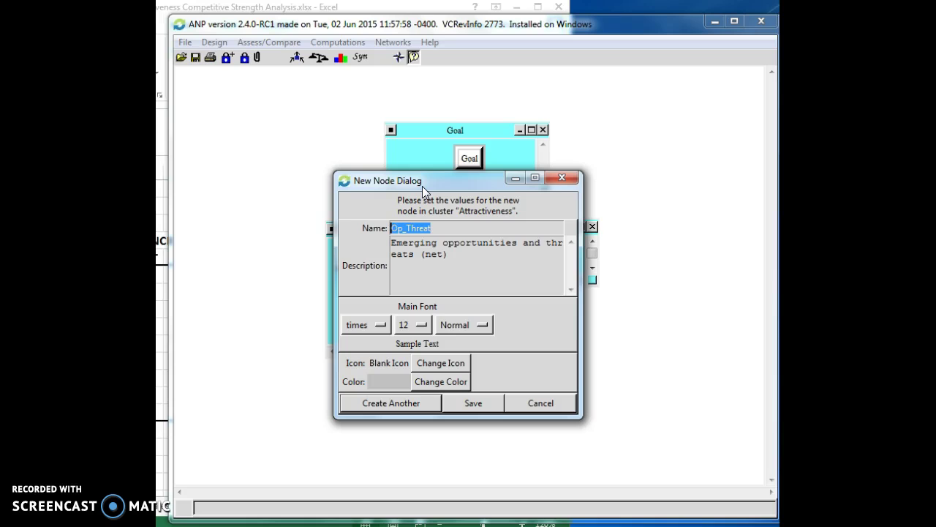
type("Resrouc")
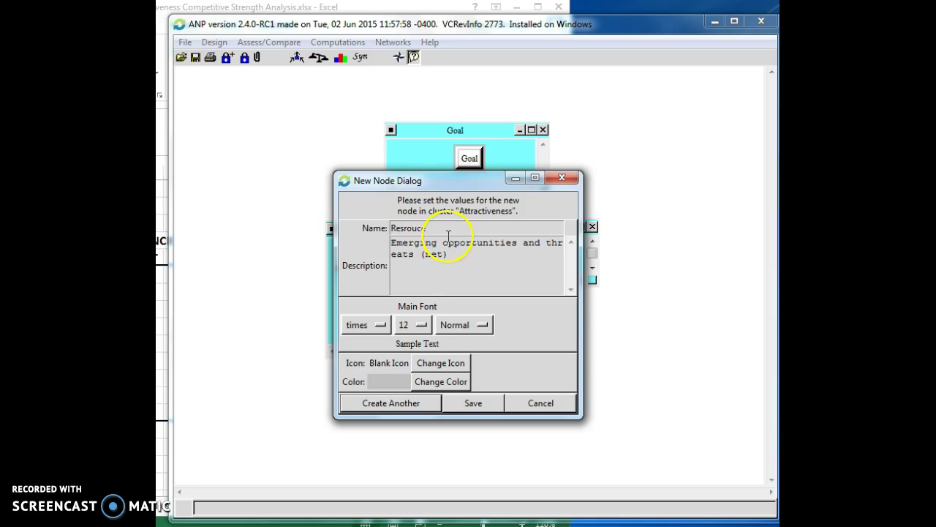
key("BackSpace")
key("BackSpace")
key("BackSpace")
key("BackSpace")
type("ource")
left_click_drag(456, 263, 375, 243)
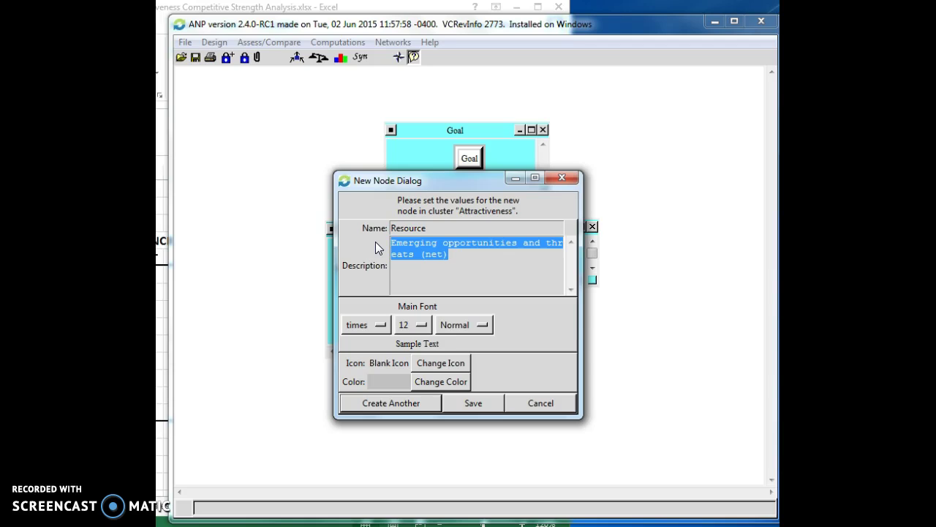
type("Low resource req")
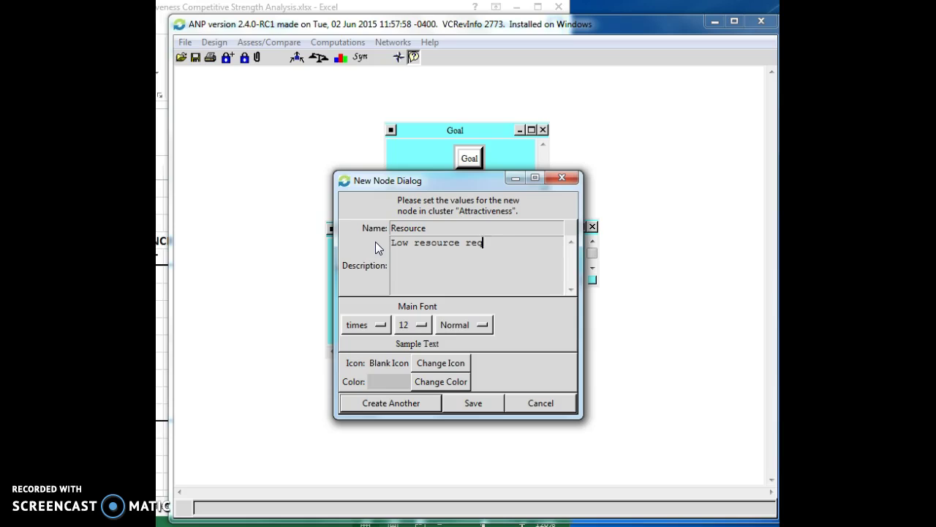
type("uirement is better, high resource require")
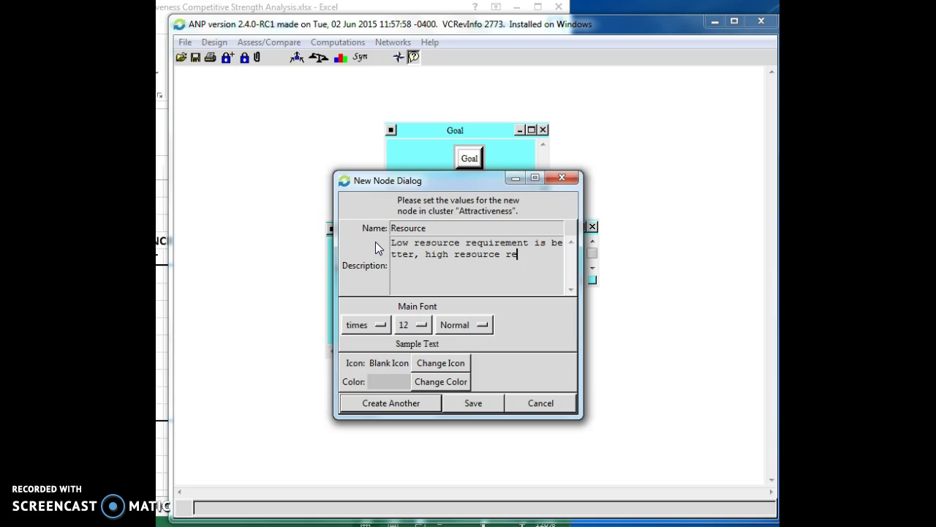
type("ment gets a lower")
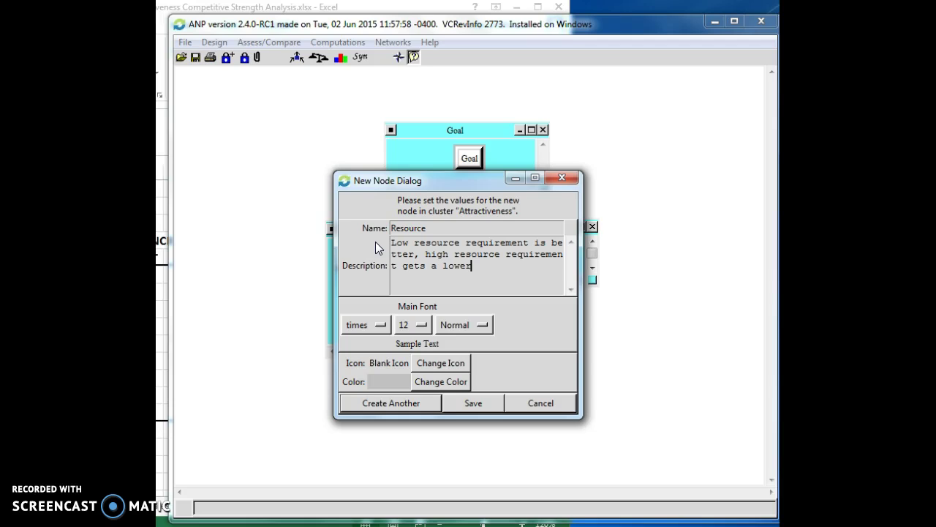
left_click(401, 408)
Commit Resource, then add a 'Seasonalit' node described as 'Level annual demand' to Attractiveness.
left_click(394, 408)
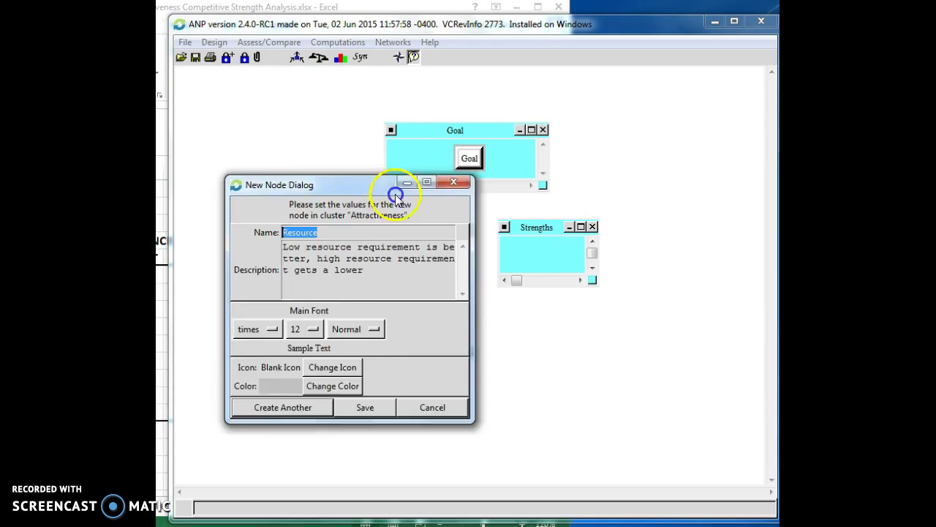
left_click_drag(397, 188, 429, 183)
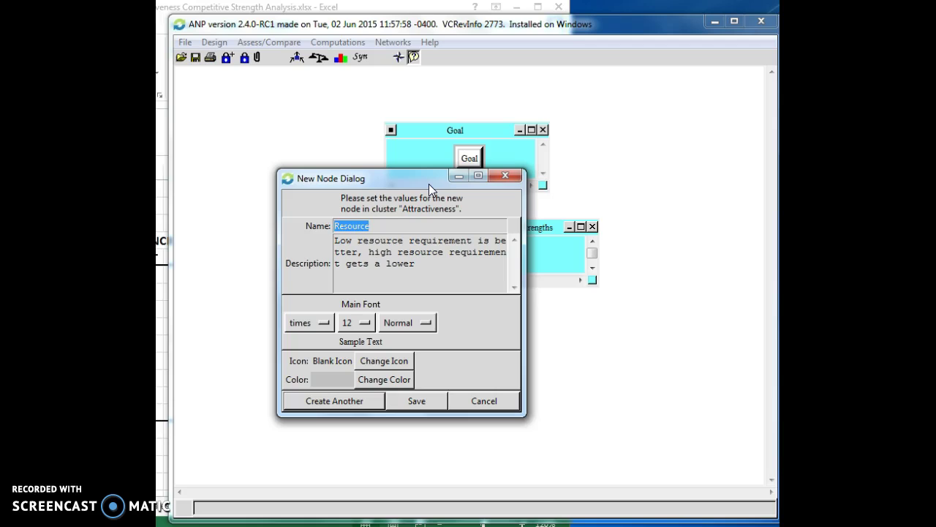
type("Seasonalit")
left_click_drag(470, 277, 329, 237)
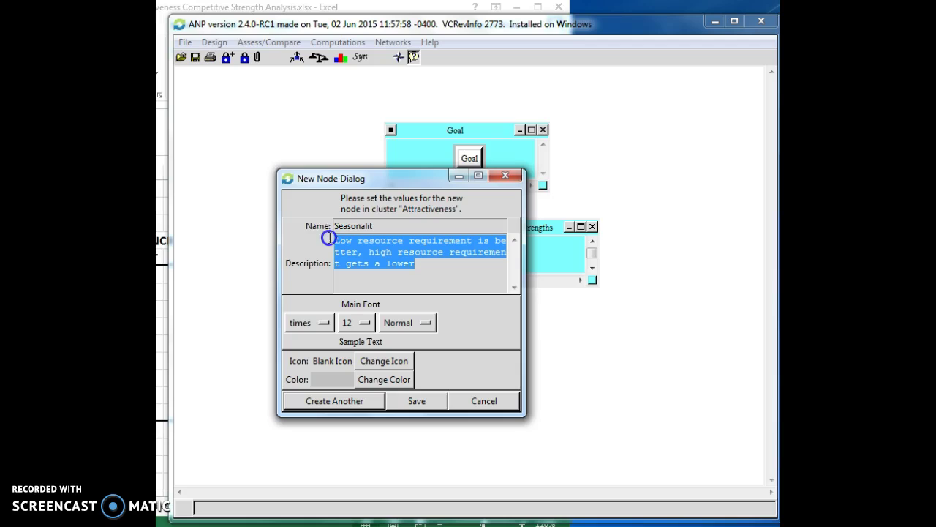
type("Level ")
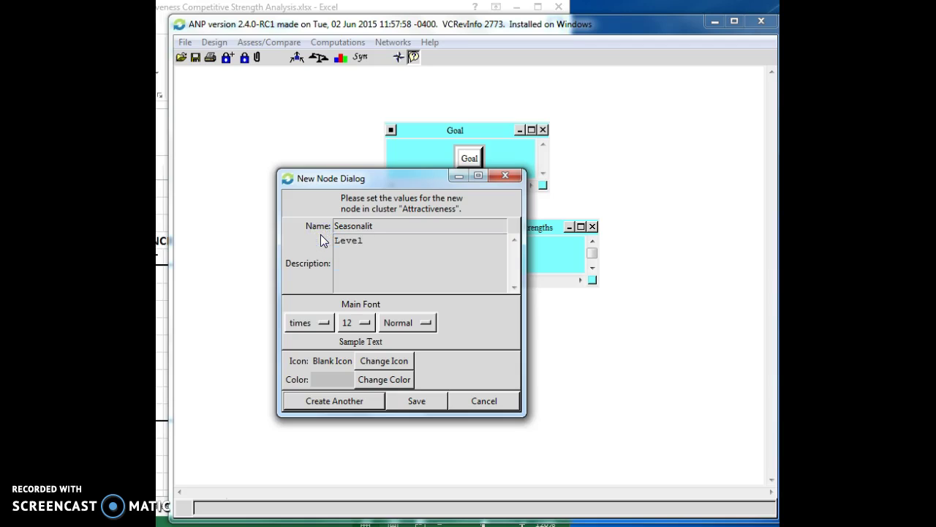
type("annual demand")
left_click(429, 378)
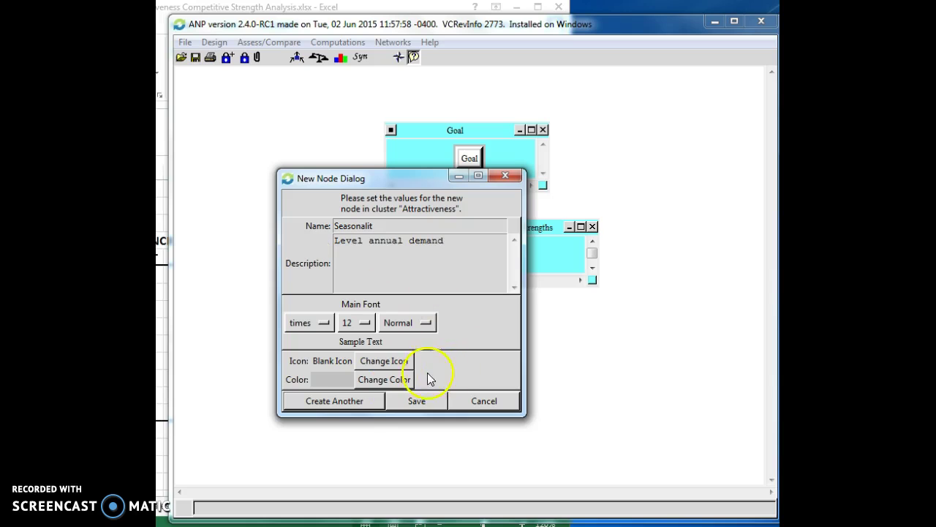
left_click(313, 399)
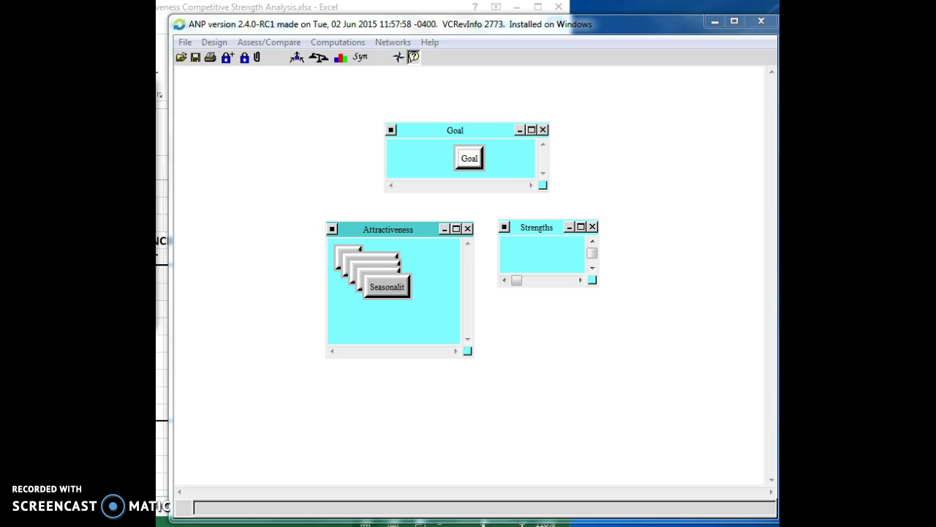
Add a 'Profitability' node described as 'Overall industry profitability' to Attractiveness.
left_click_drag(157, 91, 322, 125)
type("P")
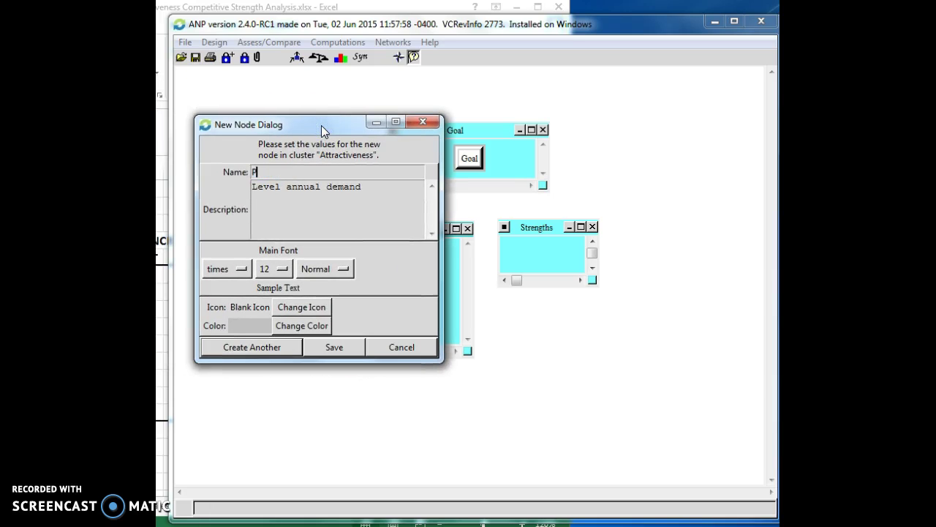
type("rofitability")
left_click_drag(366, 187, 176, 181)
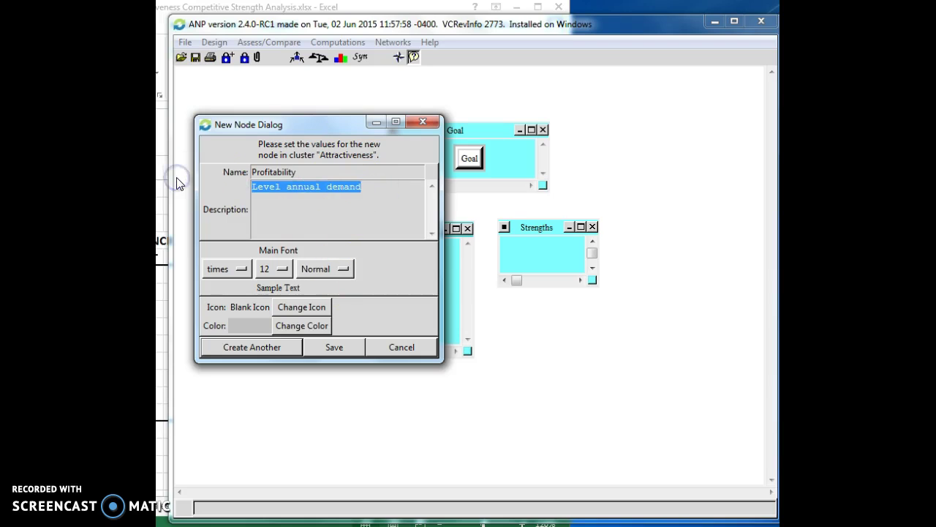
type("Ove")
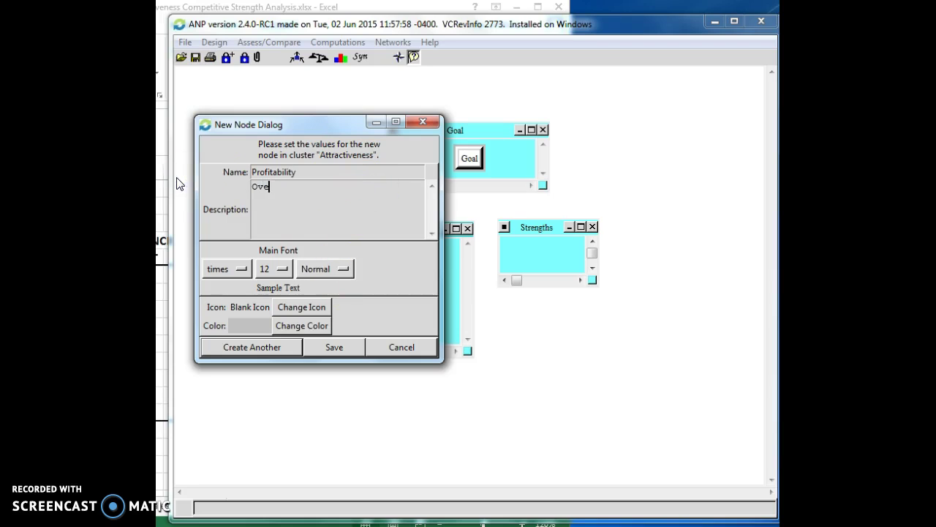
type("rall industry profi")
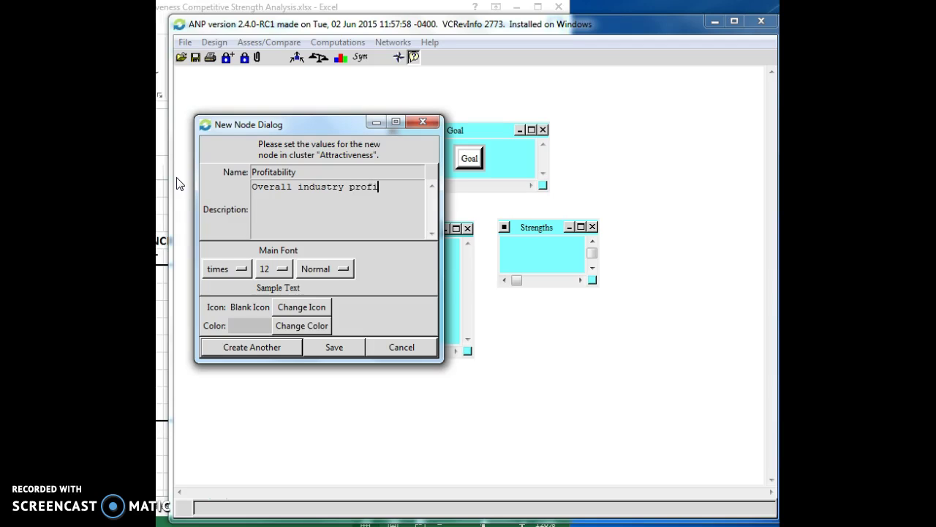
type("tability")
left_click(246, 350)
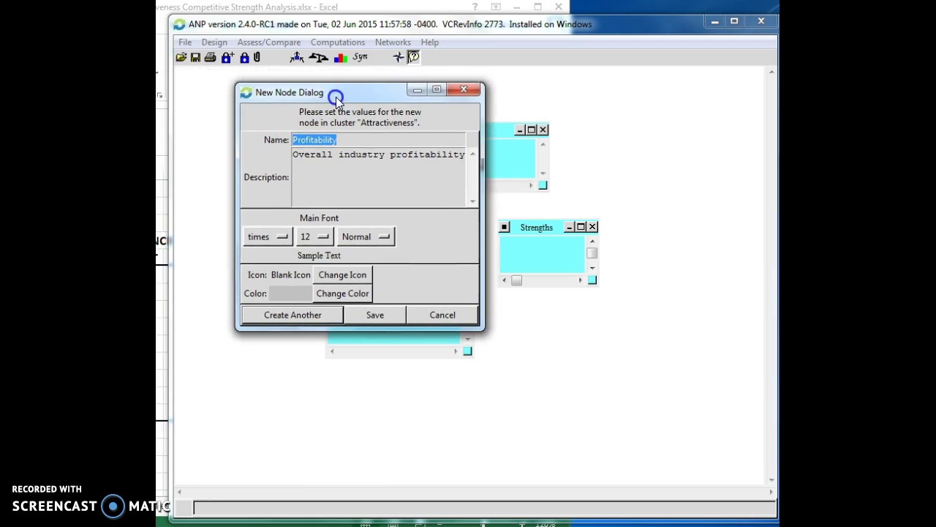
Fill the next node form with name 'Risk' and description 'Industry risk low is better'.
type("Risk")
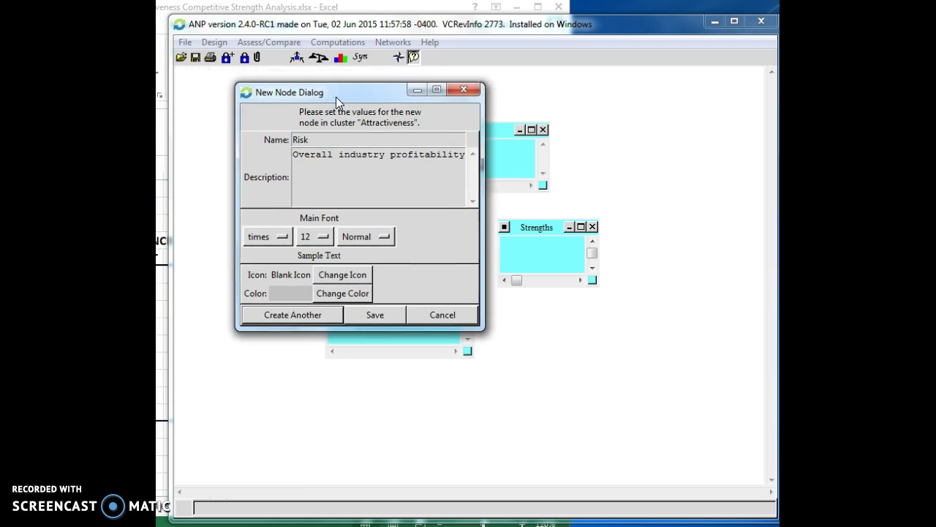
left_click(328, 104)
left_click_drag(462, 155, 384, 163)
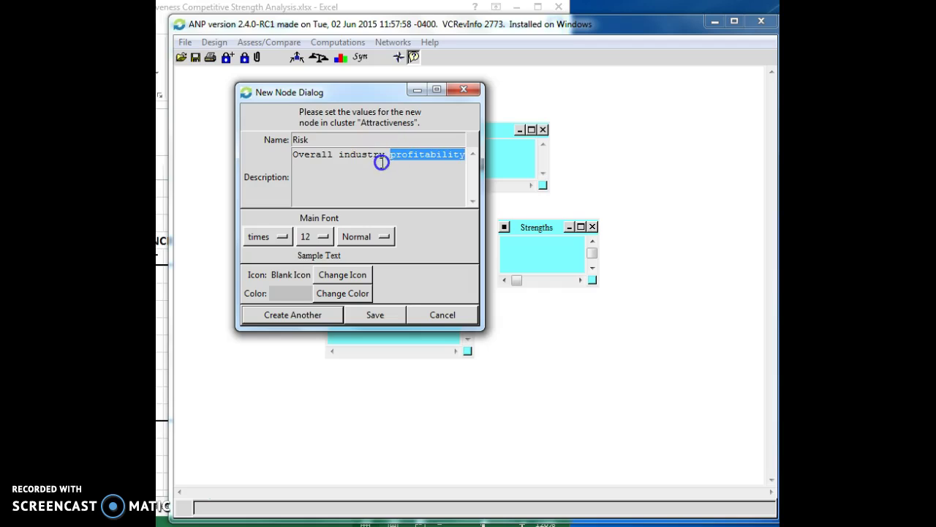
key("BackSpace")
key("BackSpace")
key("BackSpace")
key("BackSpace")
key("BackSpace")
key("BackSpace")
key("BackSpace")
key("BackSpace")
key("BackSpace")
key("BackSpace")
key("BackSpace")
key("BackSpace")
key("BackSpace")
key("BackSpace")
key("BackSpace")
key("BackSpace")
key("BackSpace")
key("BackSpace")
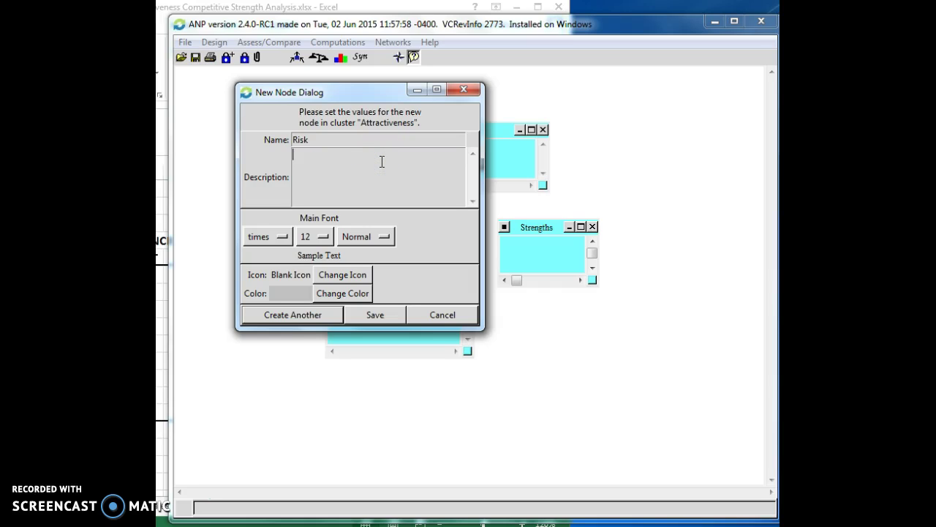
type("Industry risk low is better")
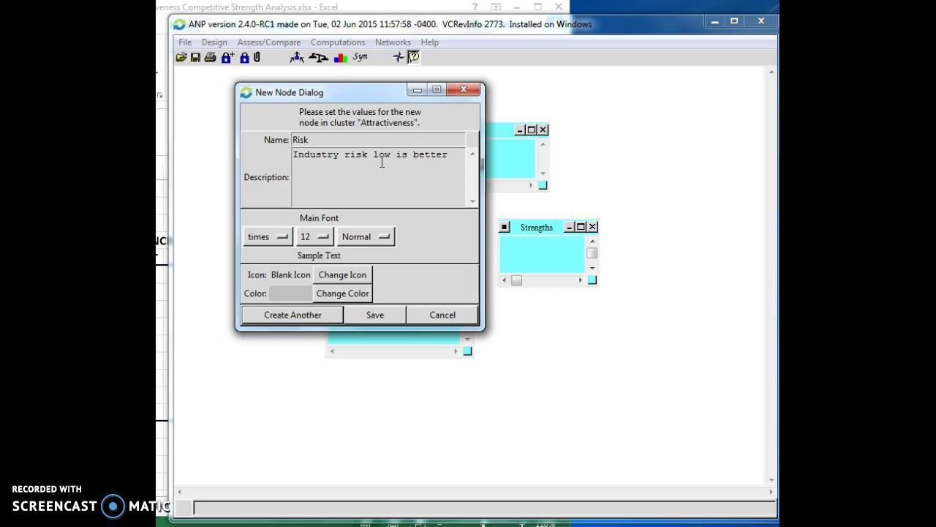
Save the Risk node, then move the Attractiveness cluster up-left and enlarge it.
left_click(374, 315)
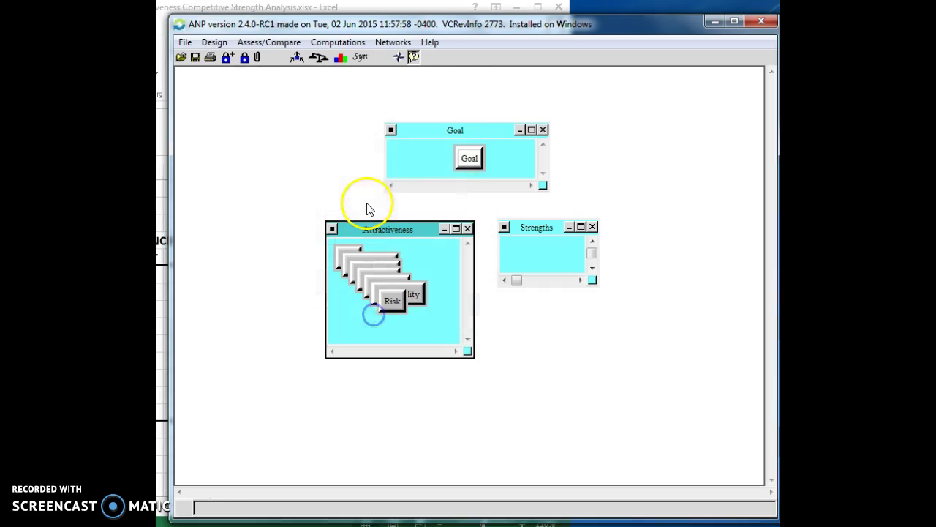
left_click_drag(386, 231, 319, 215)
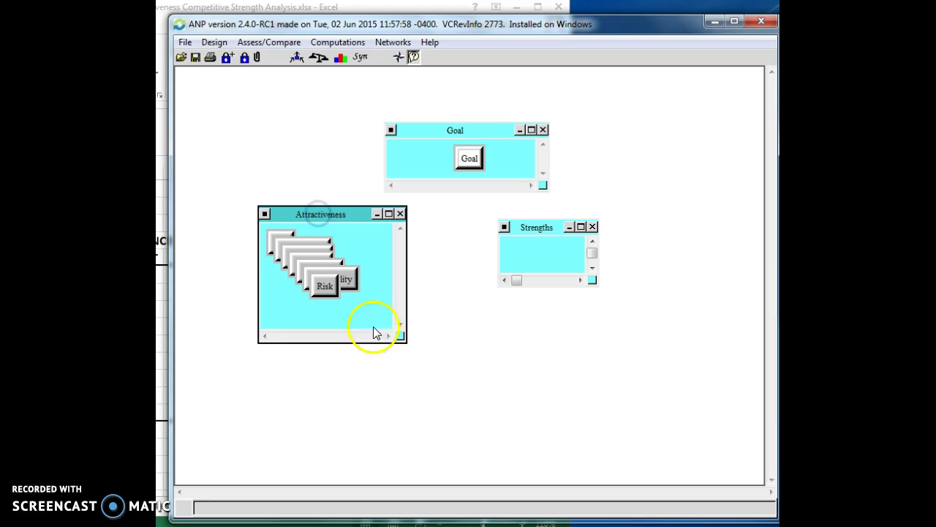
left_click_drag(399, 336, 476, 373)
Arrange Risk, Profitability, Op_Threat, Competition and Size into rows, enlarging the cluster slightly more.
left_click_drag(328, 291, 432, 338)
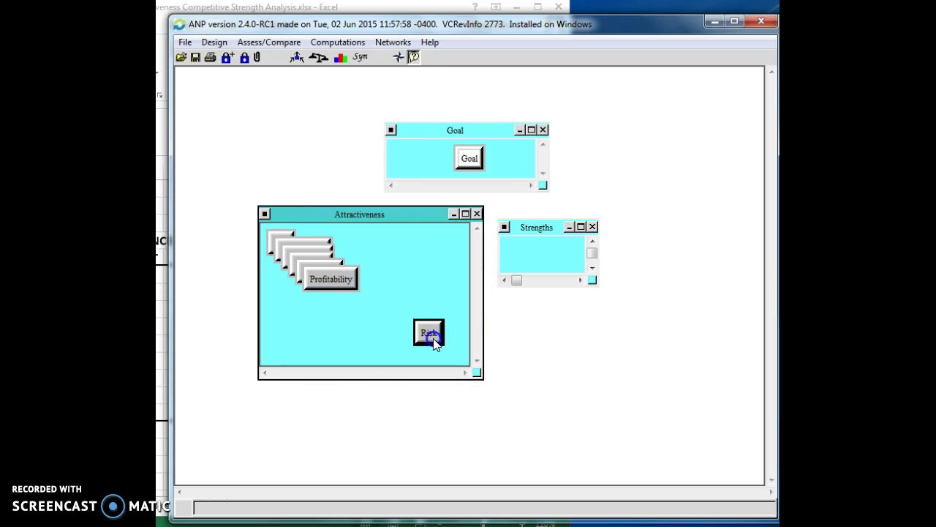
left_click_drag(341, 278, 431, 295)
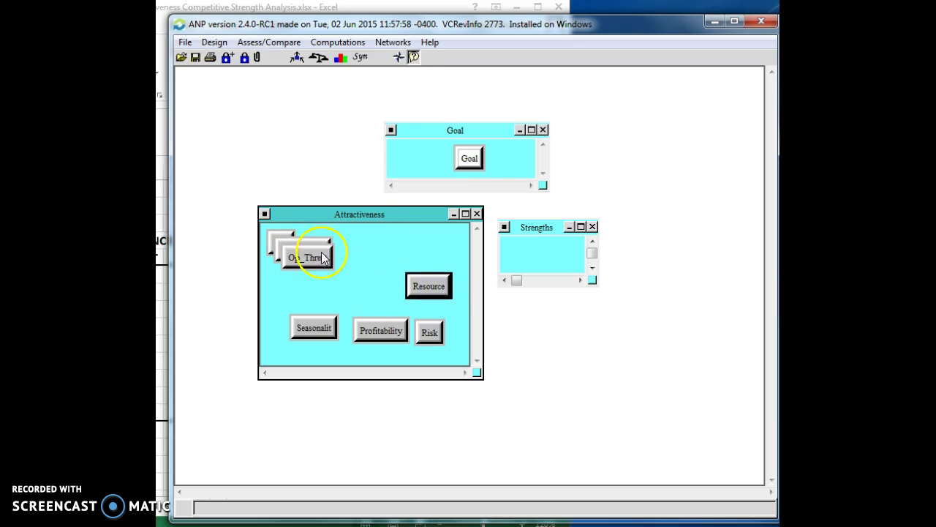
left_click_drag(320, 264, 385, 294)
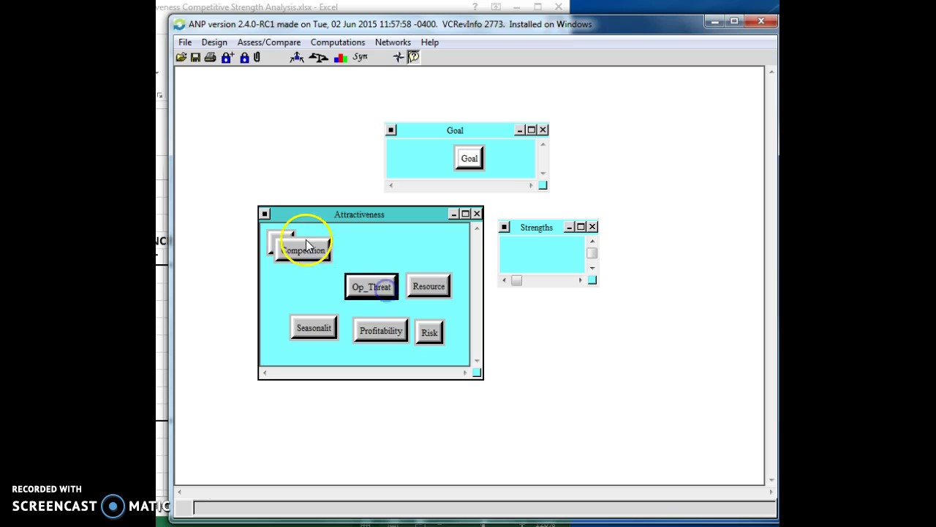
left_click_drag(306, 239, 315, 280)
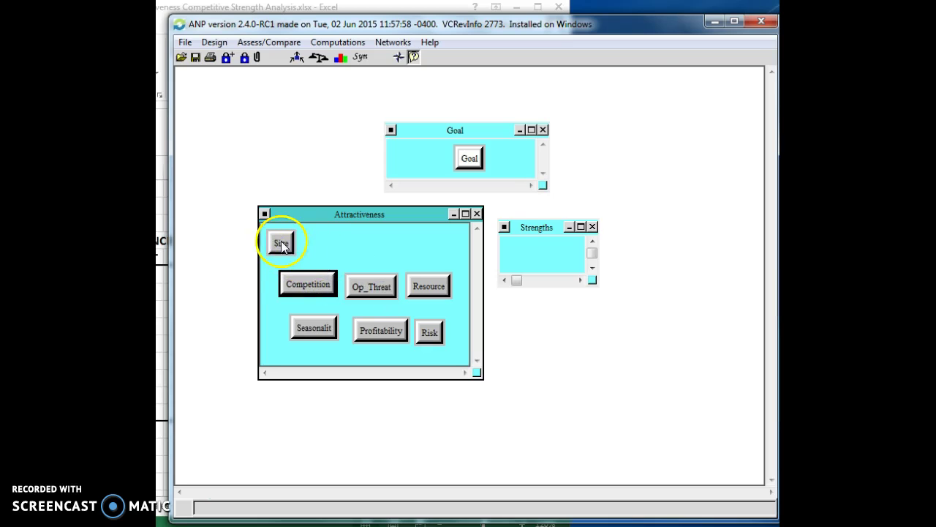
left_click_drag(281, 241, 371, 255)
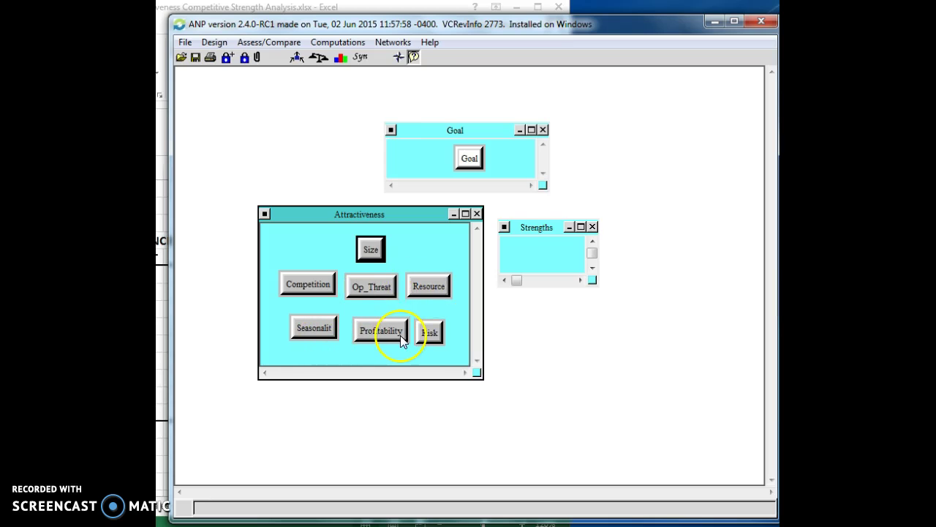
mouse_move(477, 373)
left_mouse_down()
mouse_move(516, 387)
mouse_move(487, 383)
left_mouse_up()
Create a 'Social' node in Attractiveness described as 'Societal, political, regulatory and environmental factor'.
right_click(433, 257)
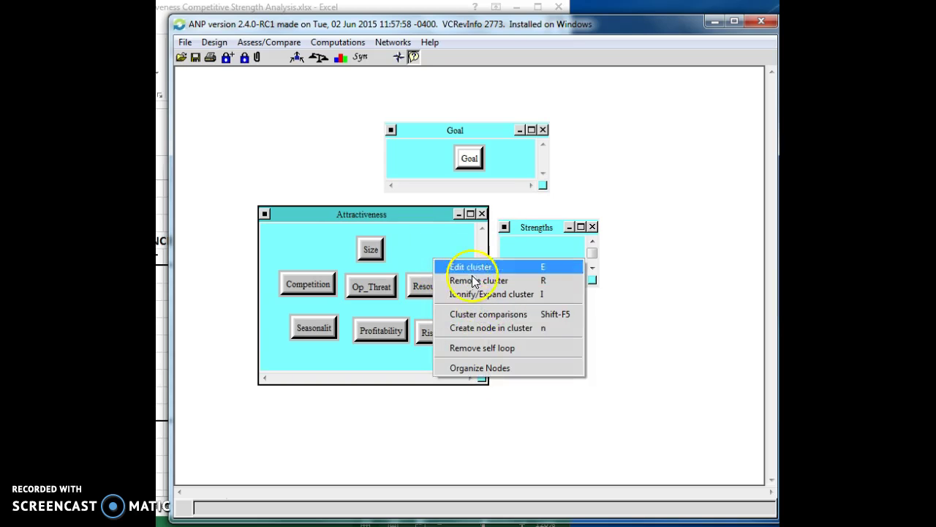
left_click(480, 327)
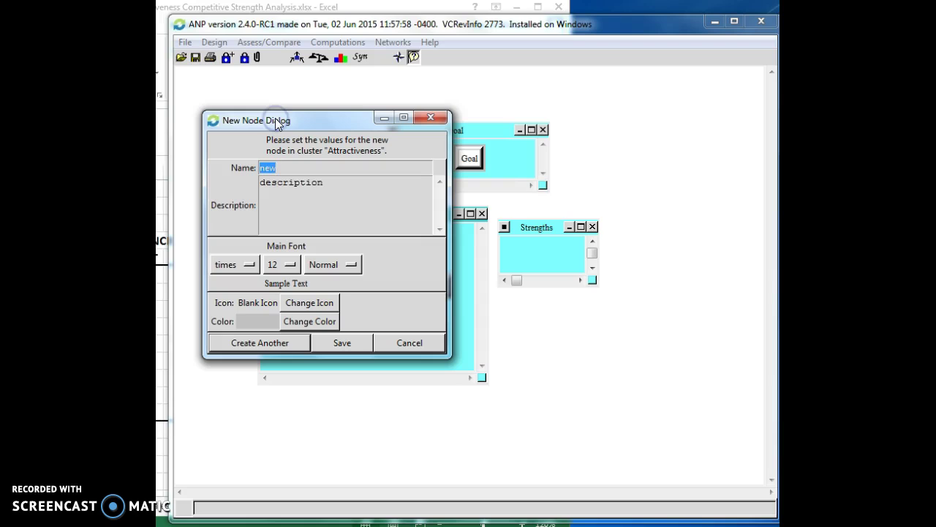
type("Social")
key("Tab")
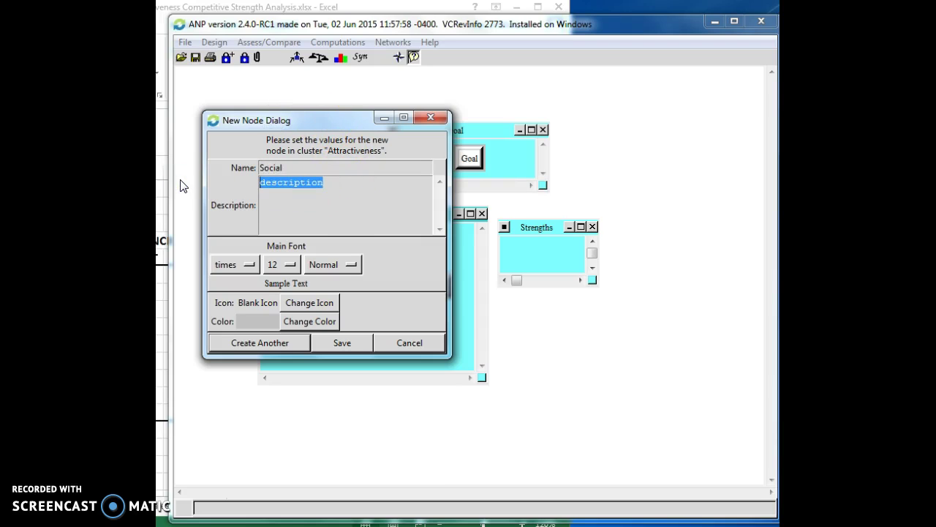
type("Societal,")
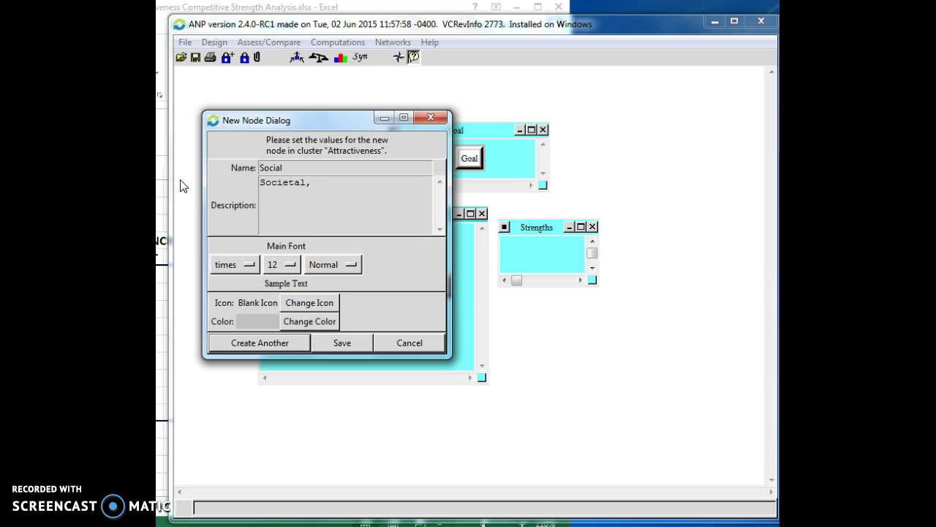
type(" political, regulatory and ")
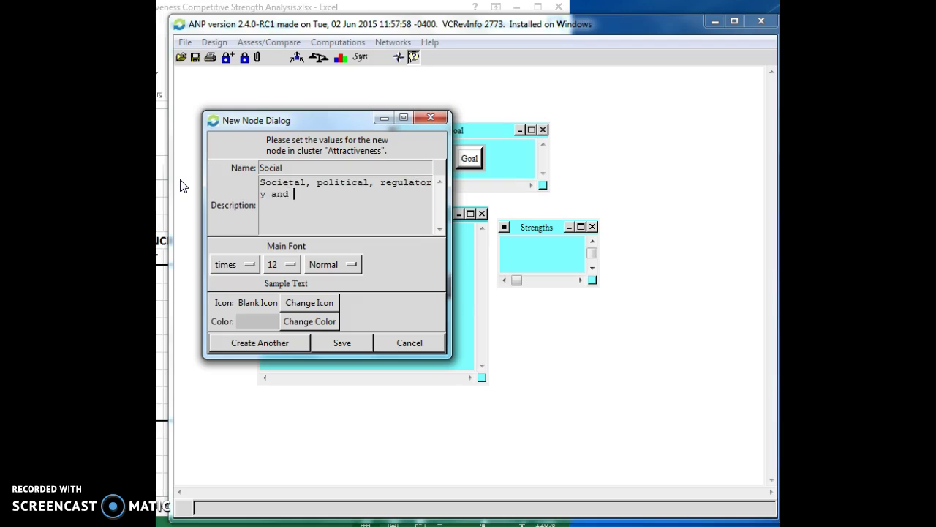
type("environmental factor")
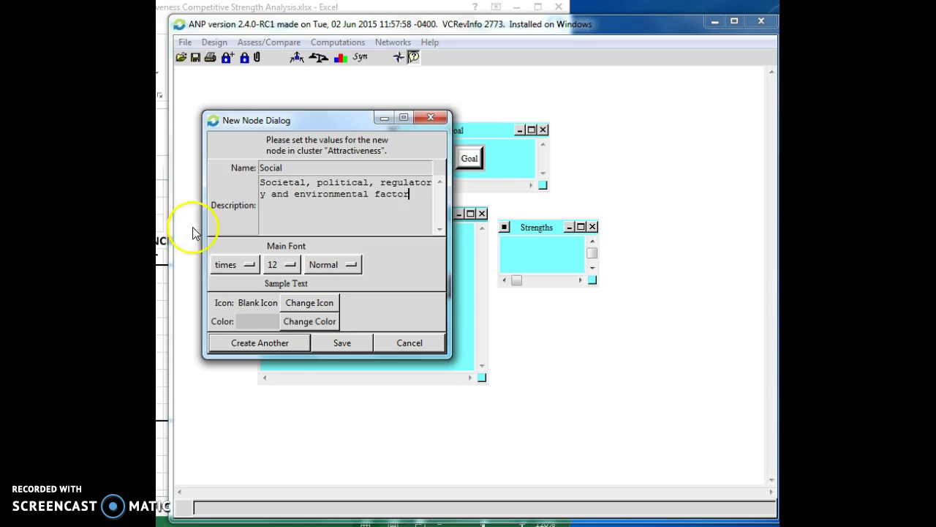
left_click(343, 342)
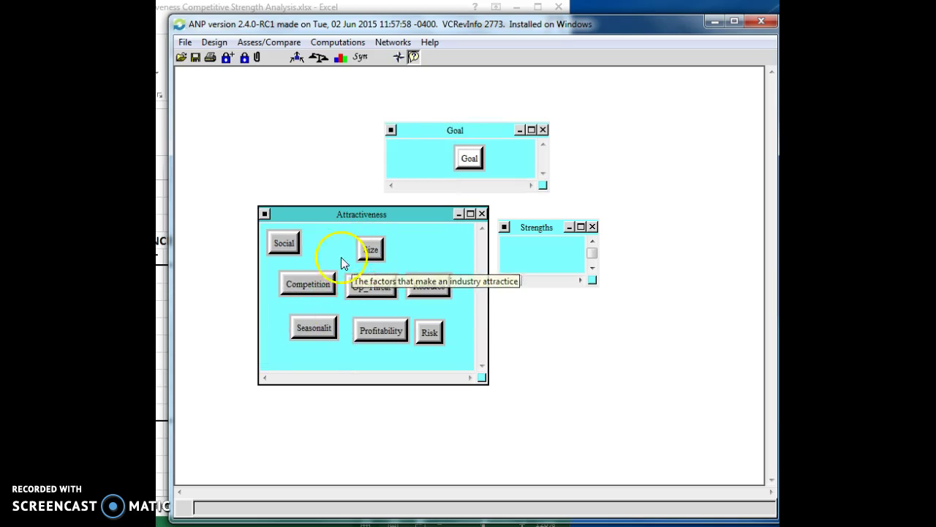
Nudge Social right, then create a 'Fit' node described as cross-industry strategic fit.
left_click_drag(288, 247, 320, 257)
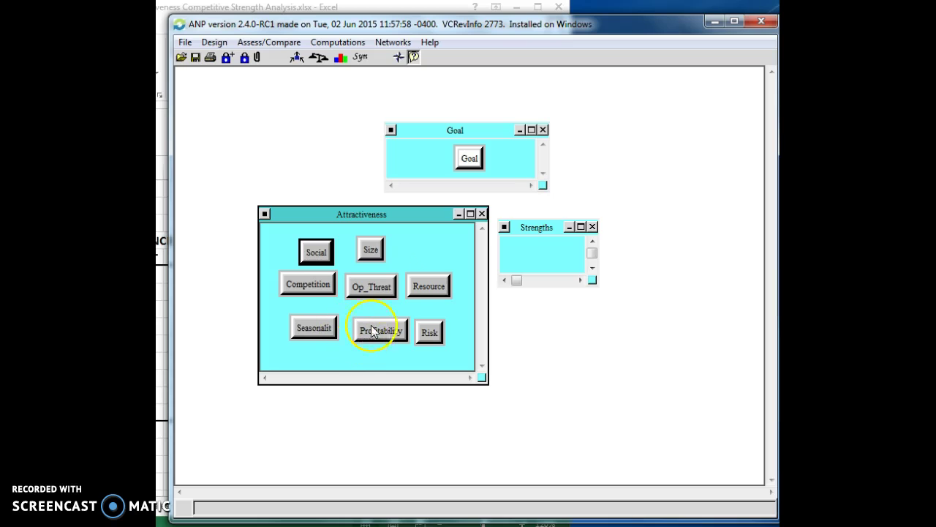
right_click(412, 246)
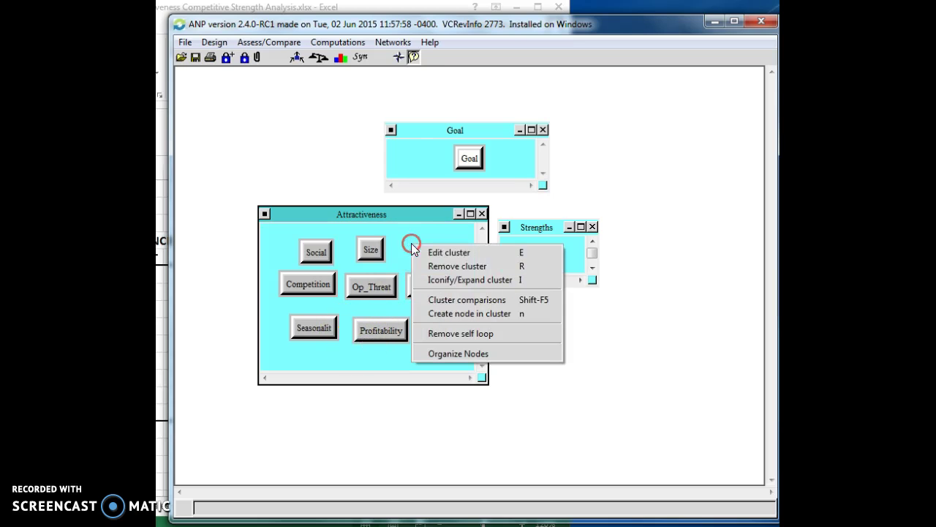
left_click(447, 313)
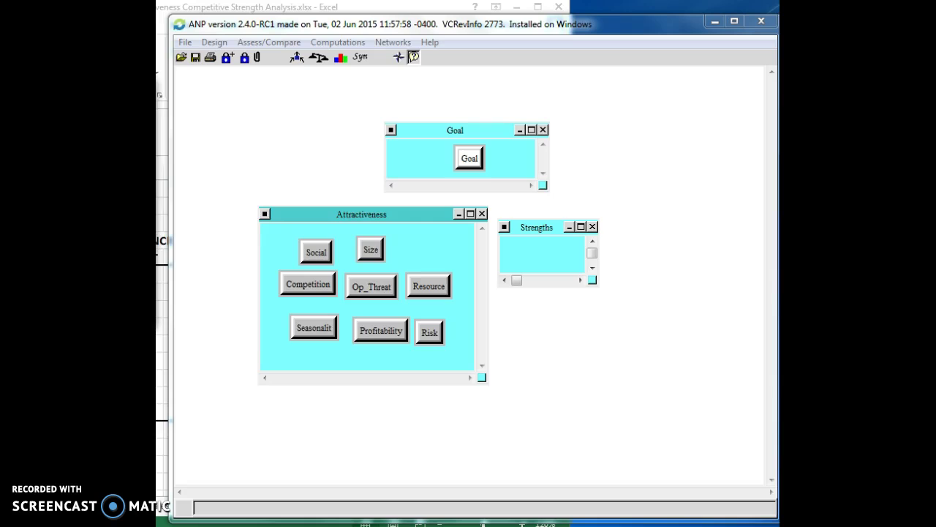
left_click_drag(336, 94, 378, 95)
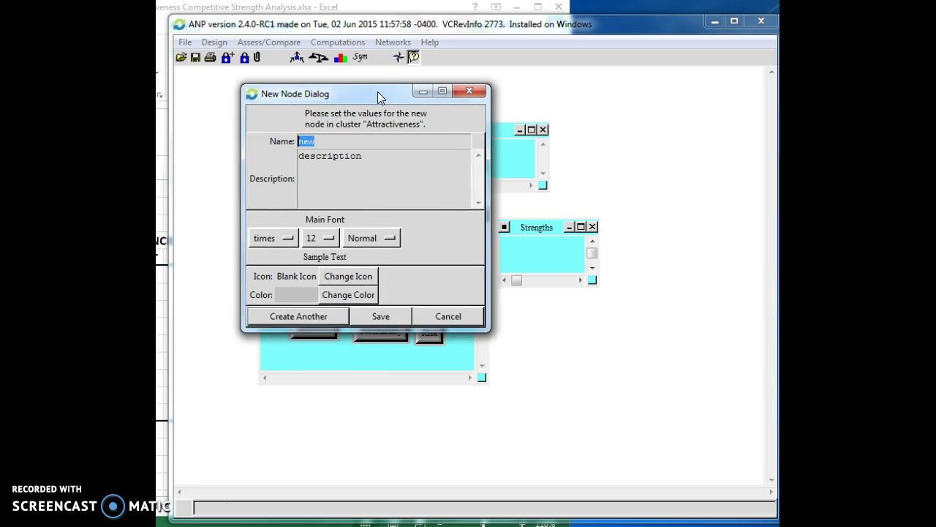
type("Fit")
key("Tab")
left_click(273, 161)
type("Corss-industry ")
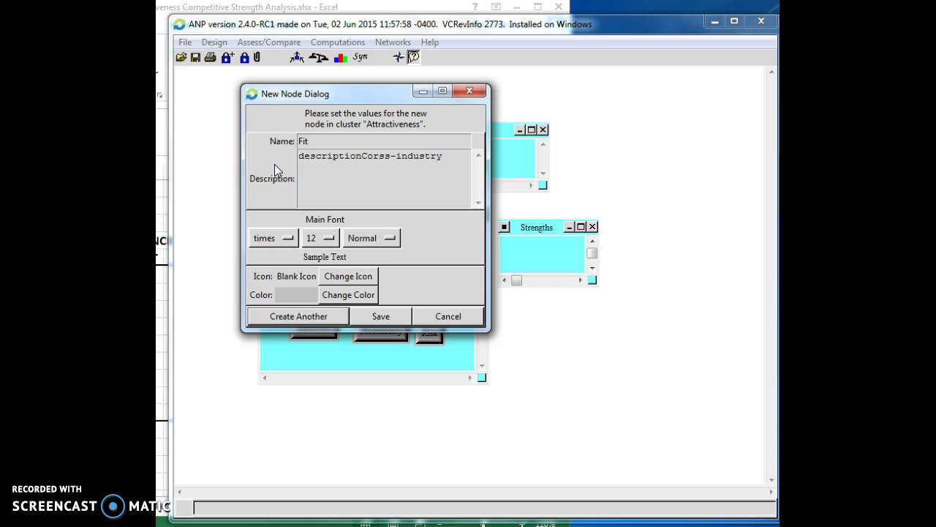
type("strategic fit.")
left_click(386, 316)
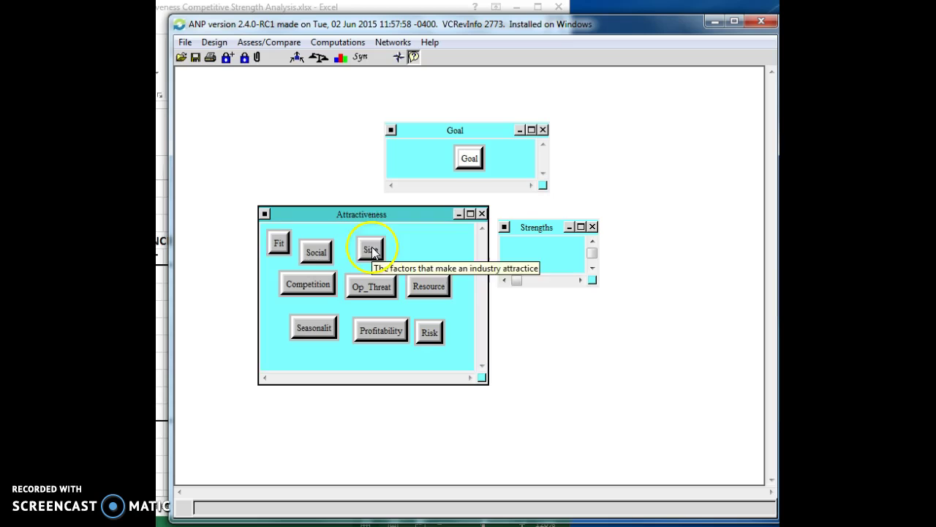
Shift Size, Social and Fit rightward so the top row is evenly spaced.
left_click_drag(382, 251, 426, 249)
left_click_drag(320, 249, 358, 255)
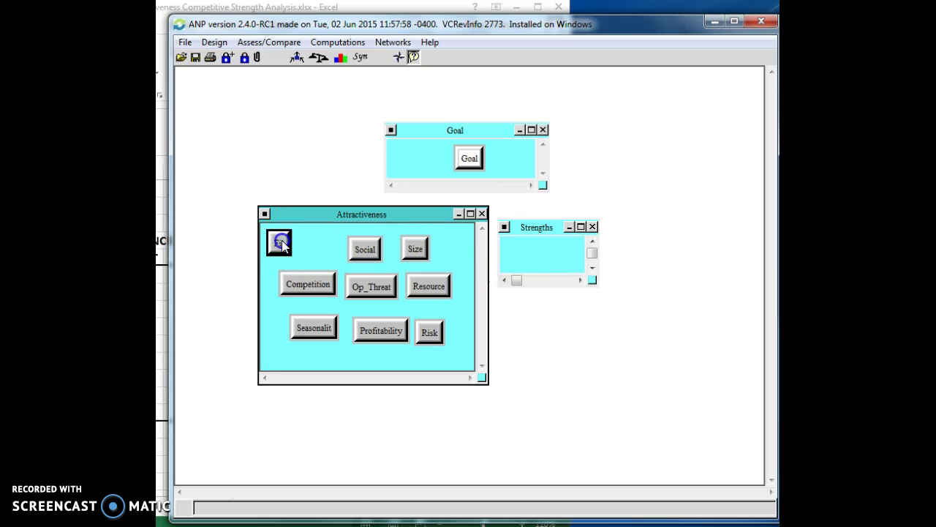
left_click_drag(279, 243, 313, 252)
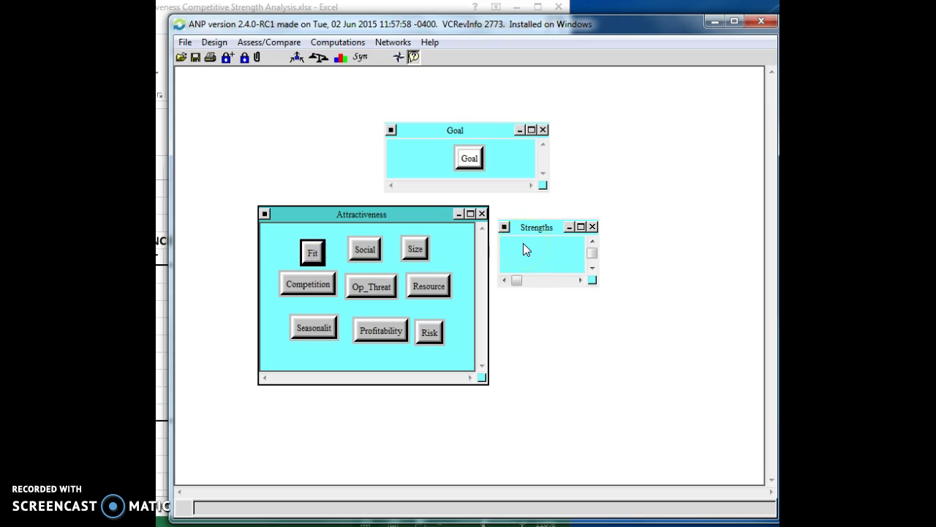
mouse_move(523, 250)
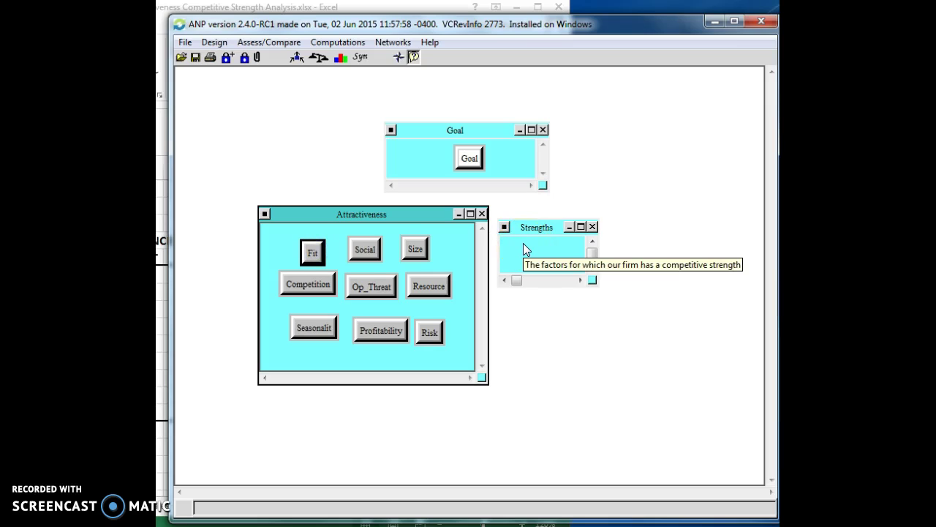